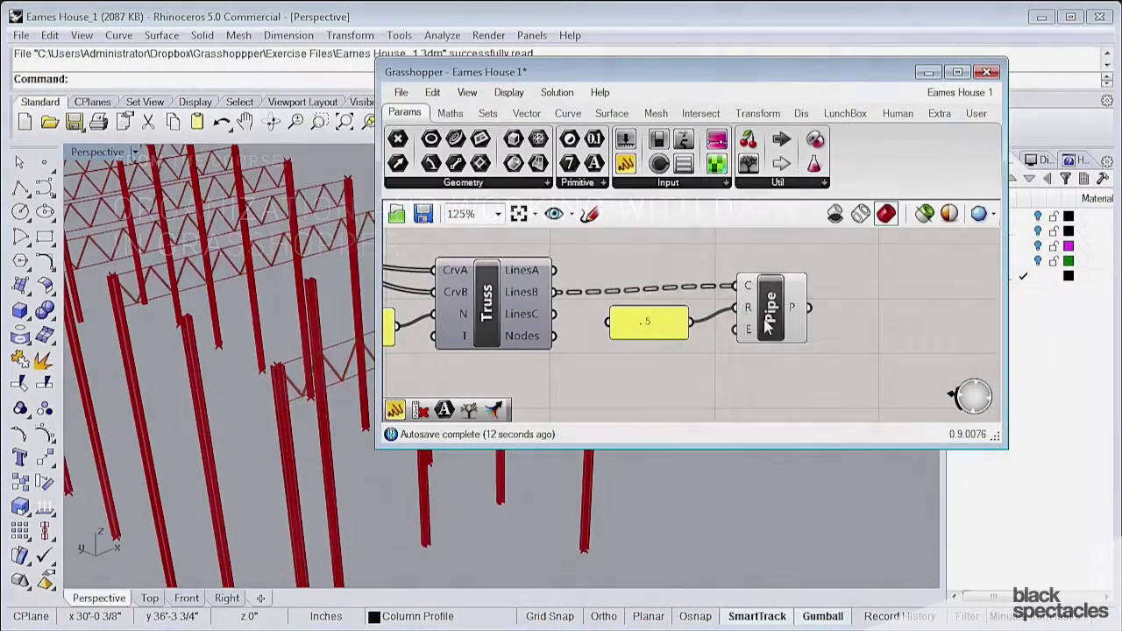
Step: Shift the Pipe component closer to the Truss component and shrink its .5 radius panel so they line up
left_click(741, 317)
left_click(725, 276)
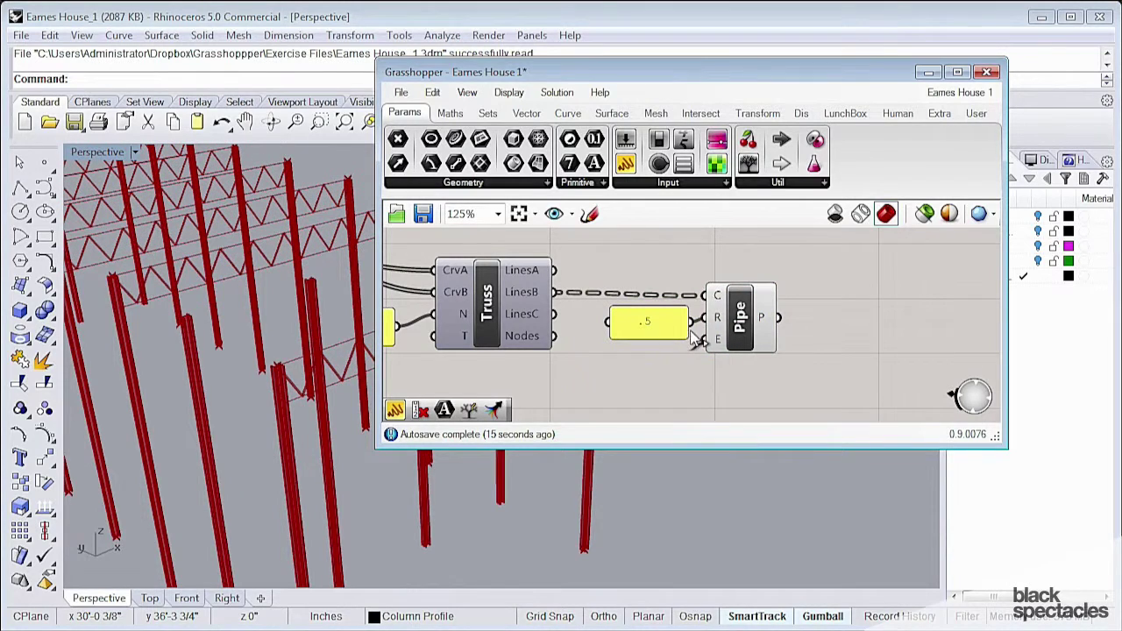
mouse_move(681, 333)
left_mouse_down()
mouse_move(656, 321)
mouse_move(678, 321)
left_mouse_up()
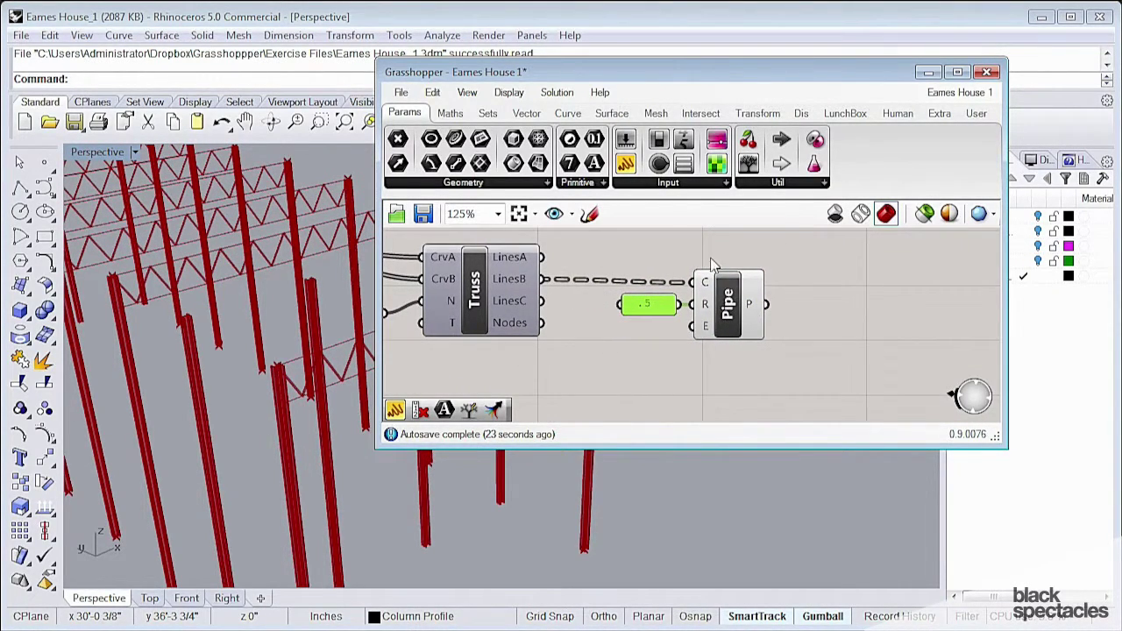
left_click(716, 241)
right_click_drag(716, 242, 714, 255)
left_click(719, 309)
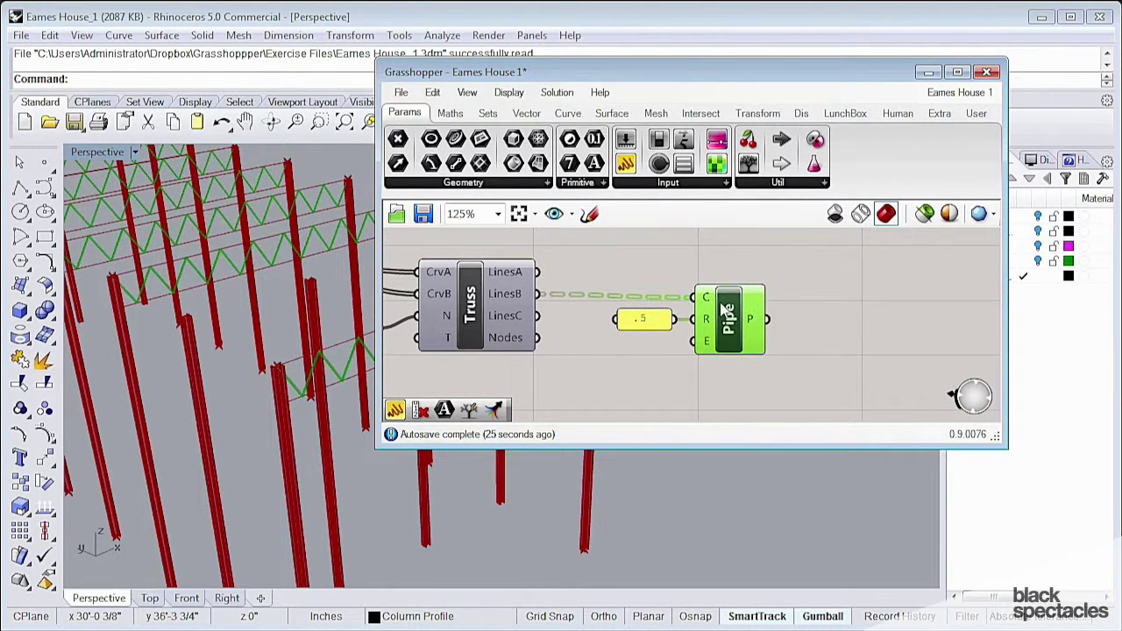
left_click(730, 258)
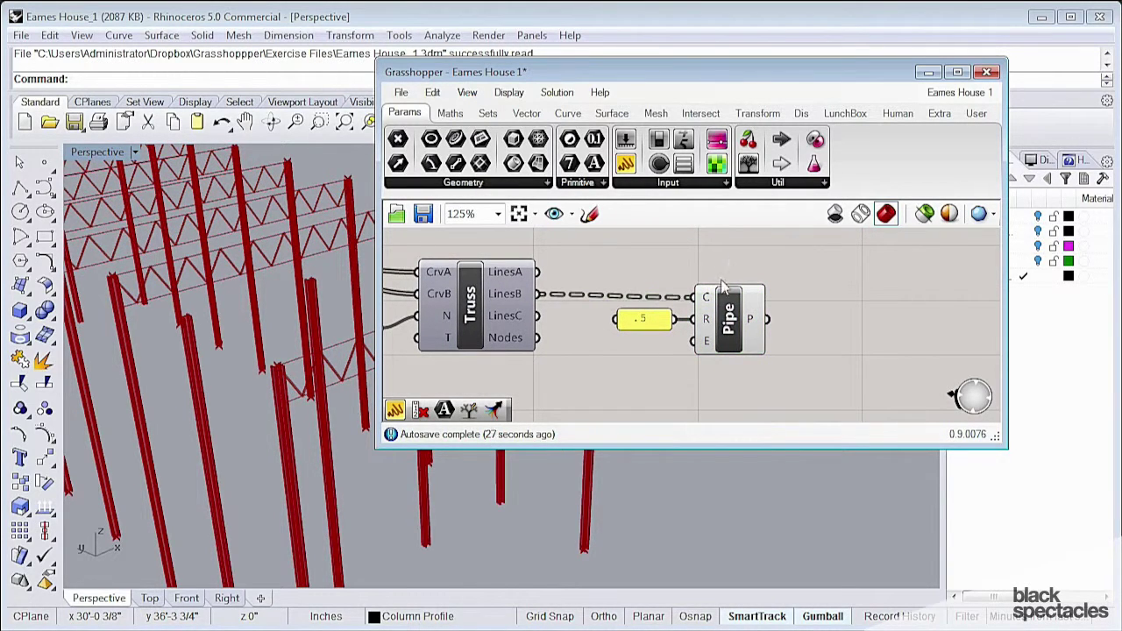
Step: Duplicate the Pipe component with its .5 radius panel and place the copy above the original pair
right_click_drag(675, 280, 724, 278)
right_click(666, 298)
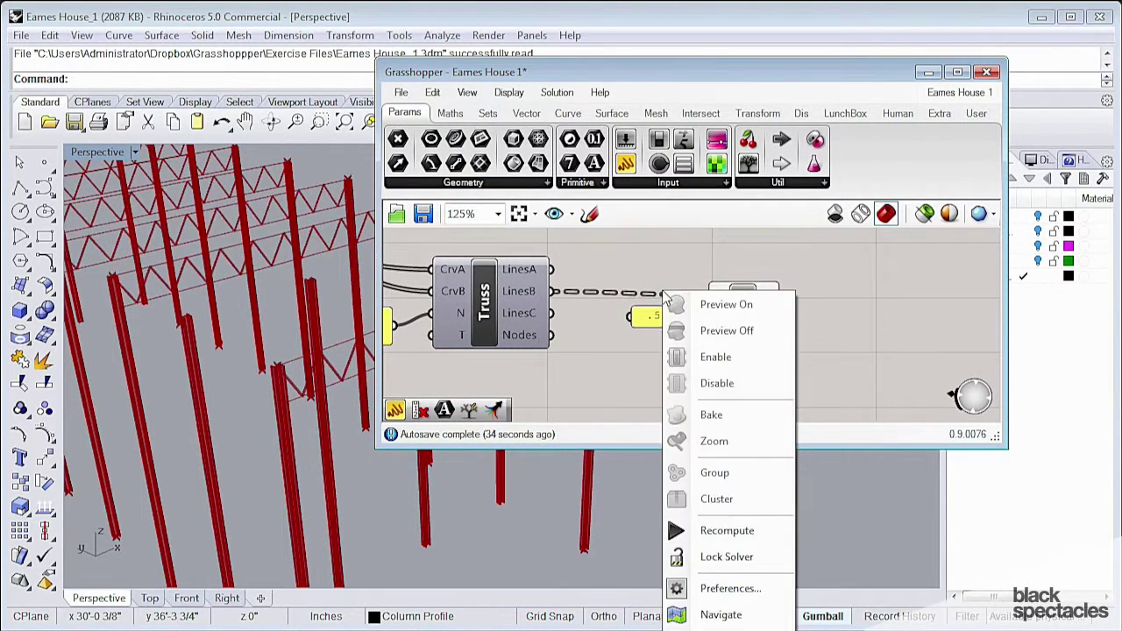
left_click(674, 271)
left_click_drag(617, 262, 826, 374)
right_click_drag(798, 329, 795, 362)
key("ctrl+c")
key("ctrl+v")
left_click_drag(762, 370, 753, 280)
left_click(831, 283)
right_click_drag(765, 274, 790, 300)
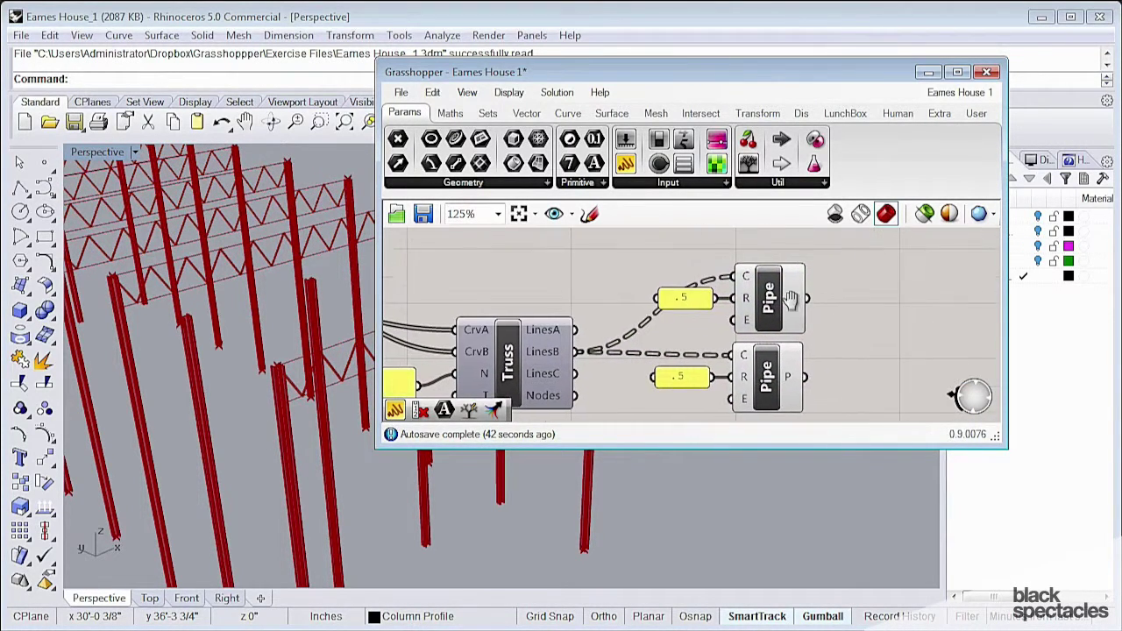
Step: Rewire the upper Pipe's curve input from the Truss LinesB output to the Line component's output
right_click(744, 278)
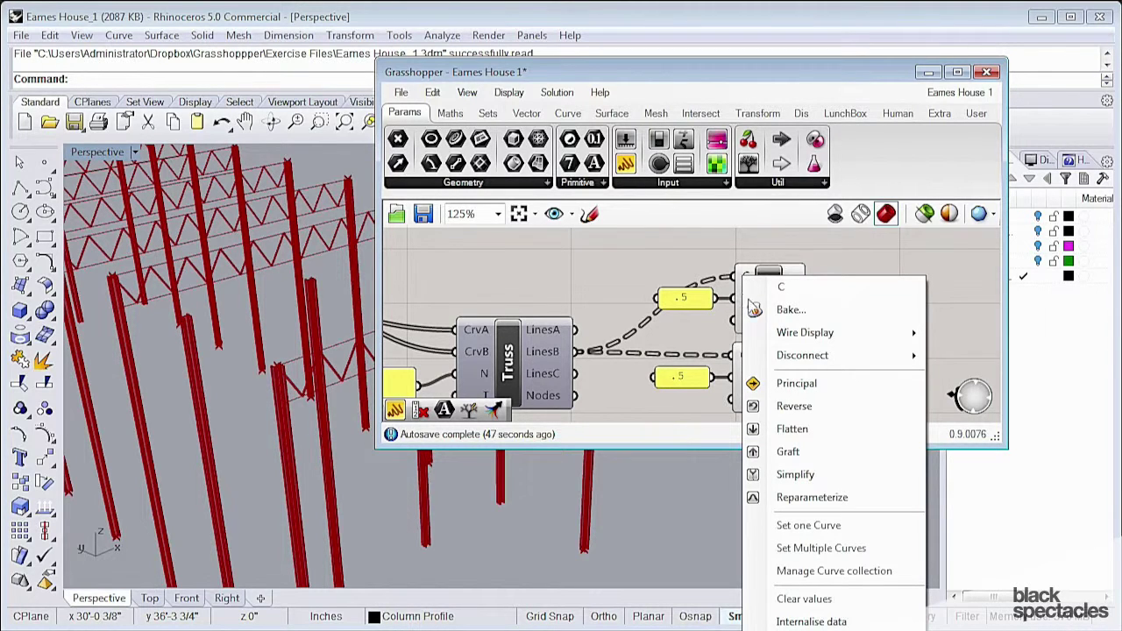
mouse_move(841, 355)
left_click(946, 356)
right_click_drag(624, 297, 691, 311)
scroll(700, 302, "down", 2)
right_click_drag(558, 312, 621, 289)
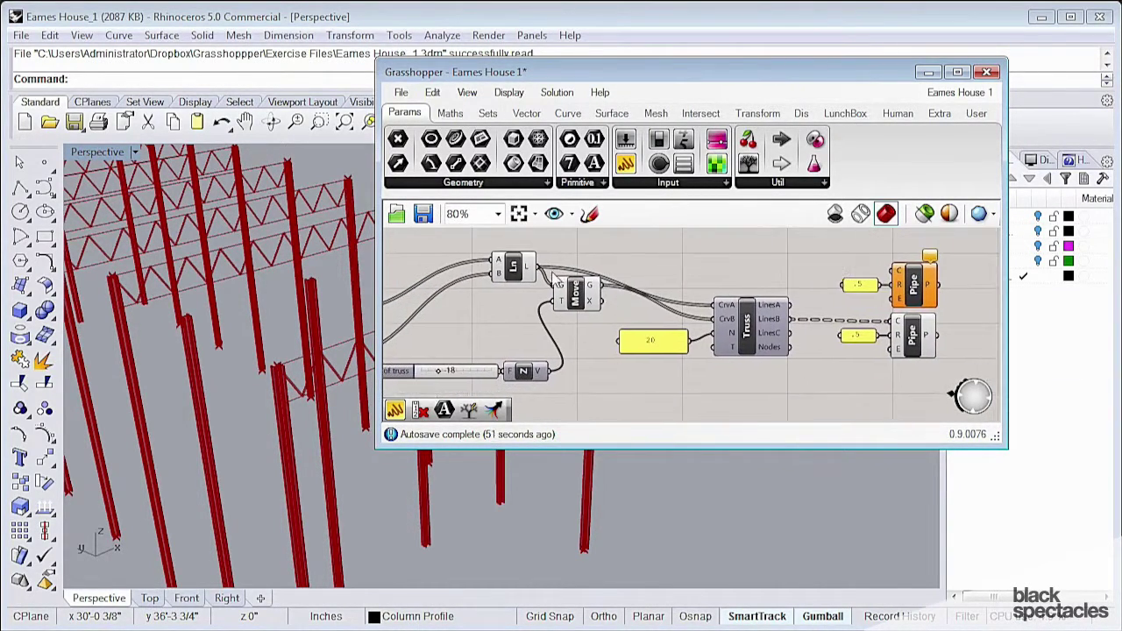
left_click_drag(542, 276, 896, 271)
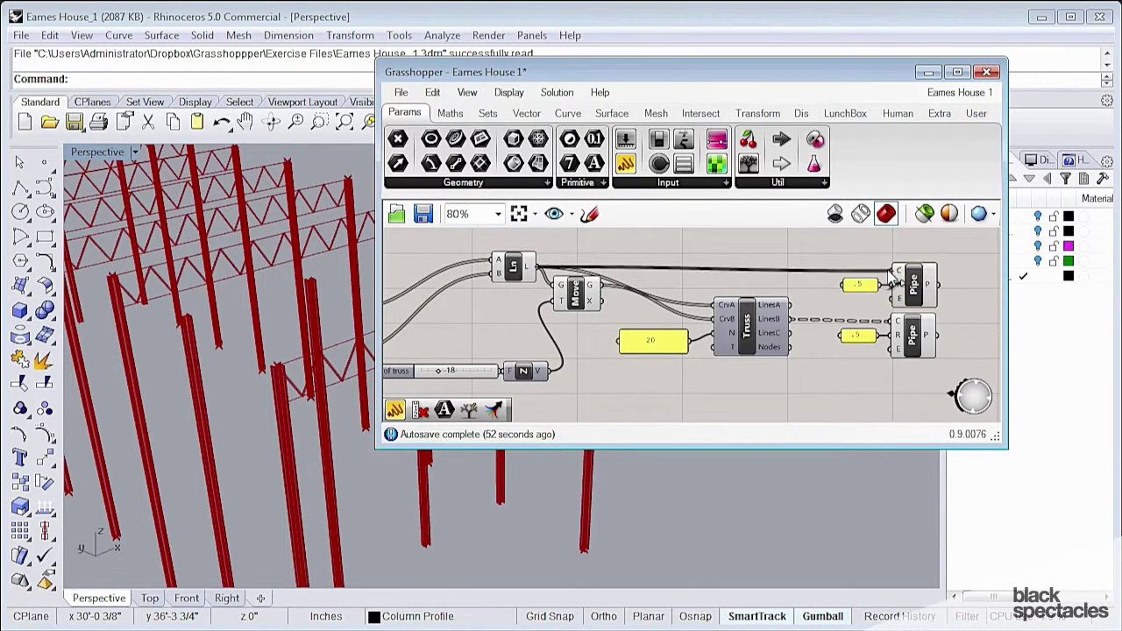
Step: Check the piped top chord in the model and shift the upper Pipe and its radius panel slightly toward the Truss
right_click_drag(844, 305, 754, 298)
scroll(188, 390, "up", 5)
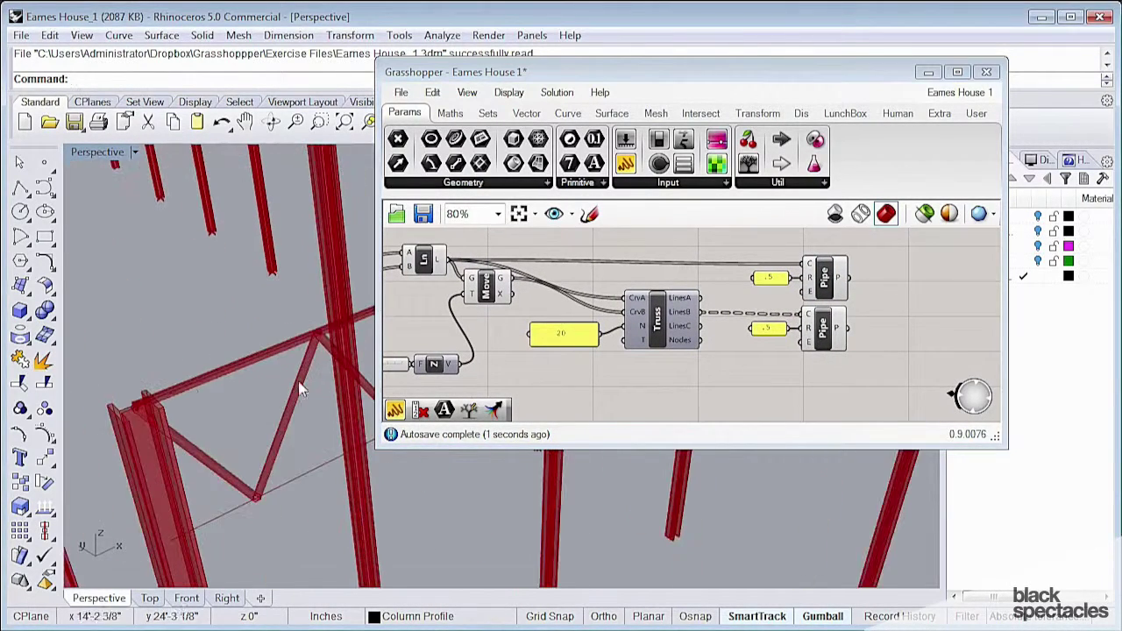
scroll(184, 401, "down", 2)
scroll(672, 340, "up", 4)
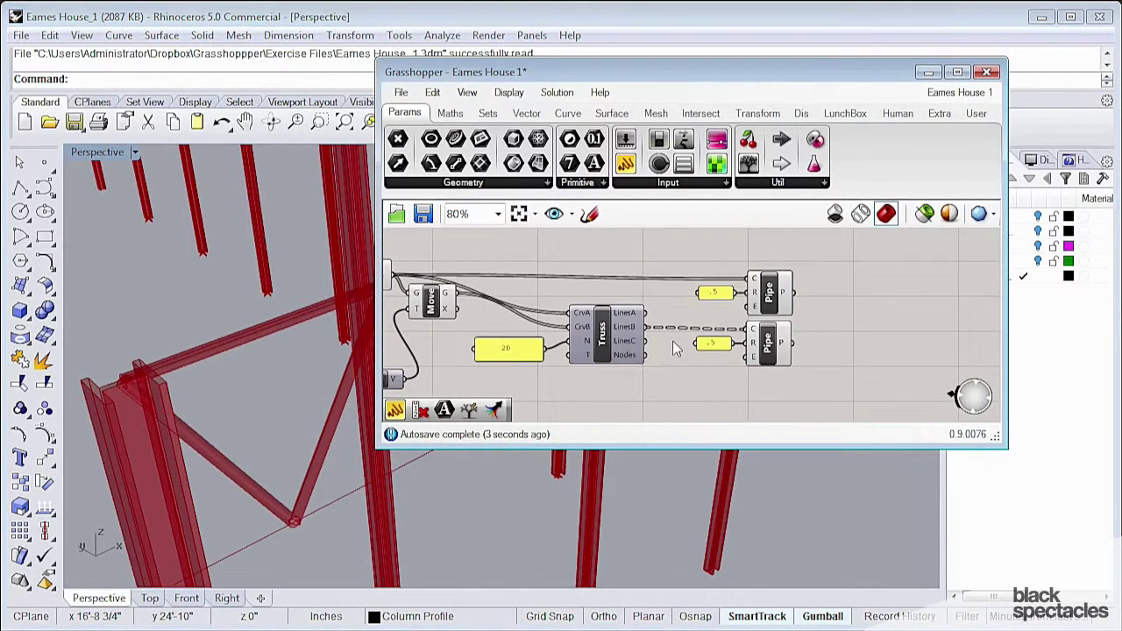
right_click_drag(807, 248, 777, 258)
left_click_drag(772, 250, 644, 300)
left_click_drag(754, 292, 728, 287)
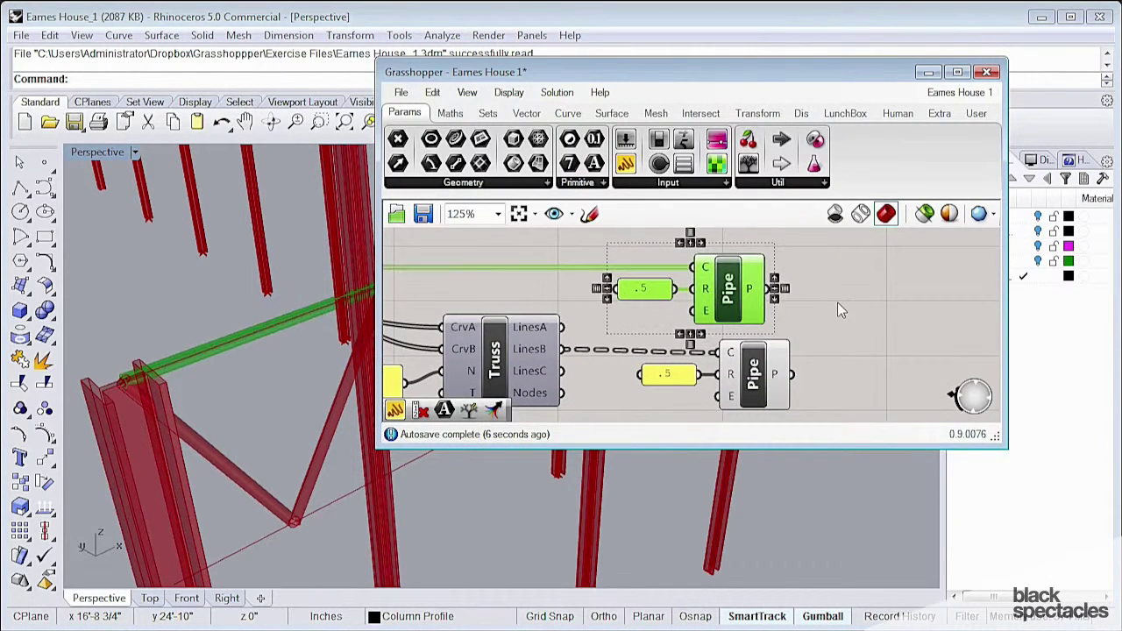
Step: Add a Bounding Box component, feed it the upper Pipe's output, and hide that Pipe's preview
left_click(836, 302)
double_click(837, 304)
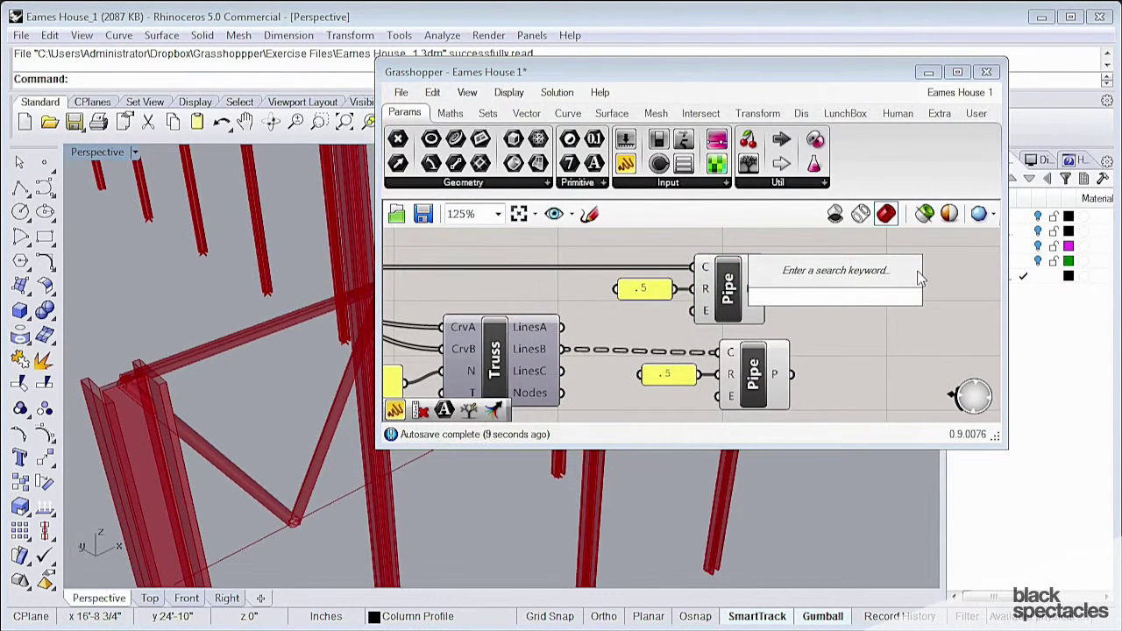
type("bound")
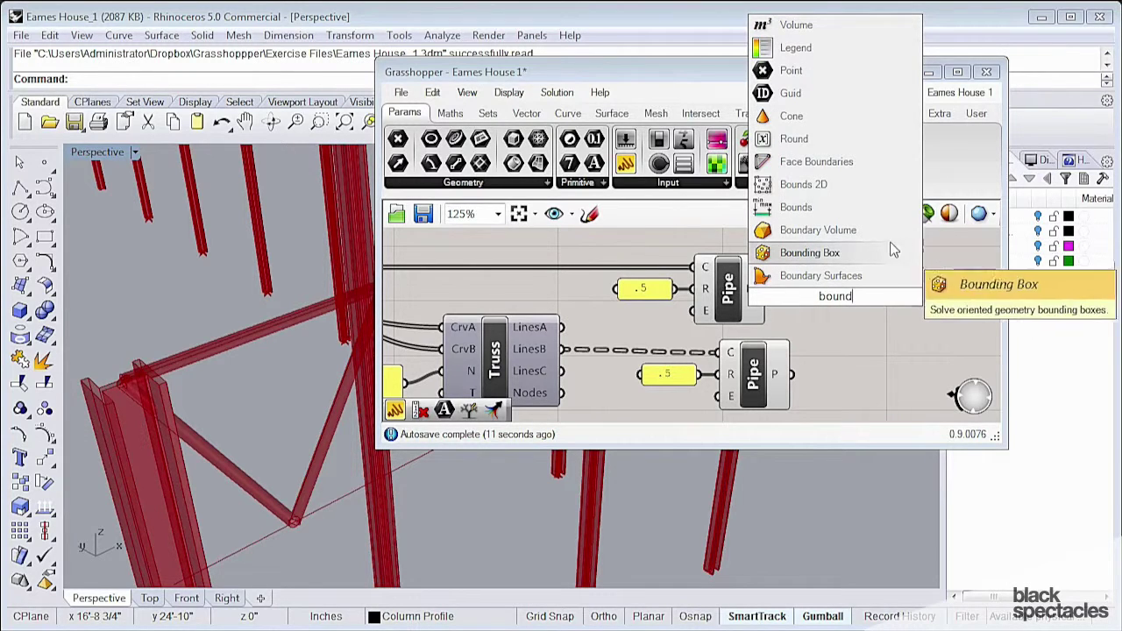
left_click(843, 254)
left_click_drag(810, 282, 732, 289)
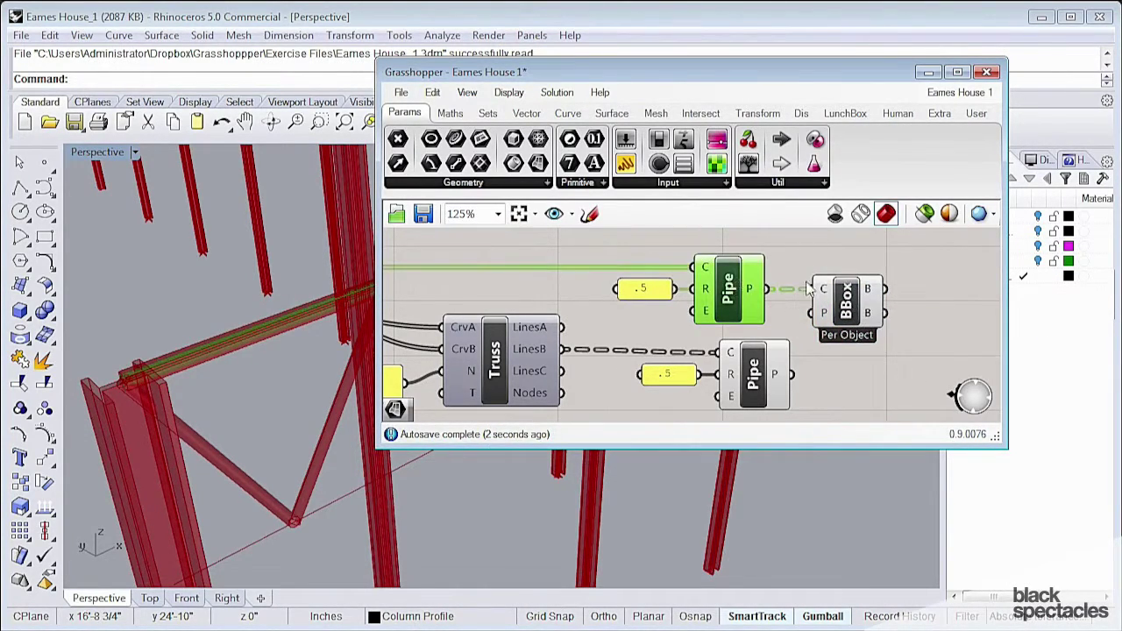
left_click(821, 267)
Step: Examine the rectangular bounding box along the top chord where it meets the column and the truss web
right_click_drag(231, 344, 110, 386)
scroll(109, 385, "up", 10)
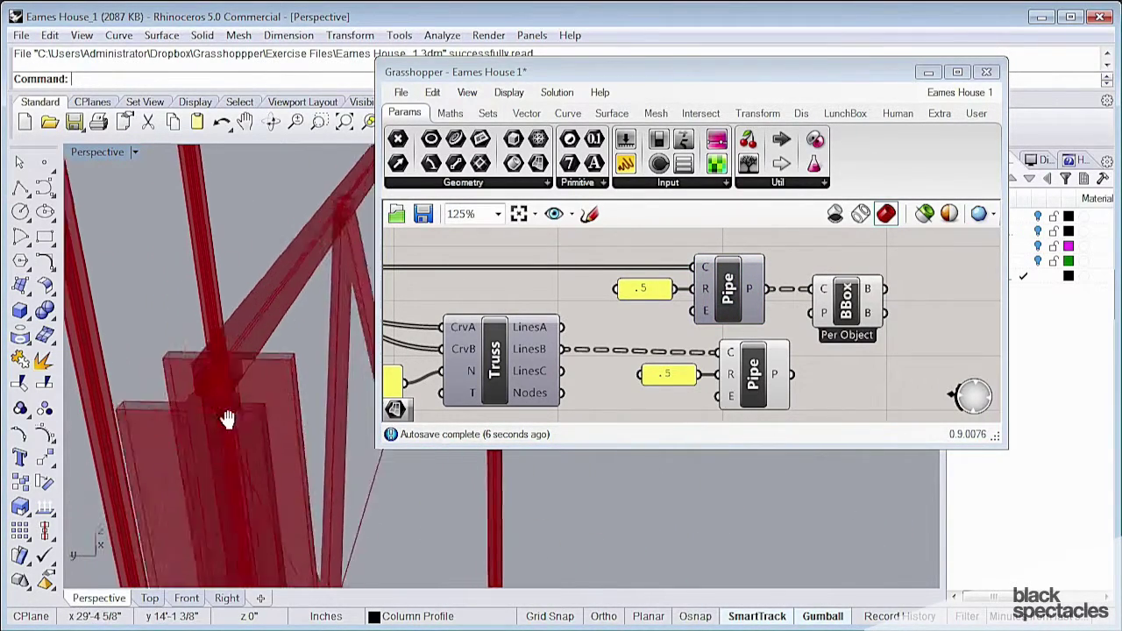
right_click_drag(263, 323, 197, 425, "shift")
scroll(308, 266, "up", 4)
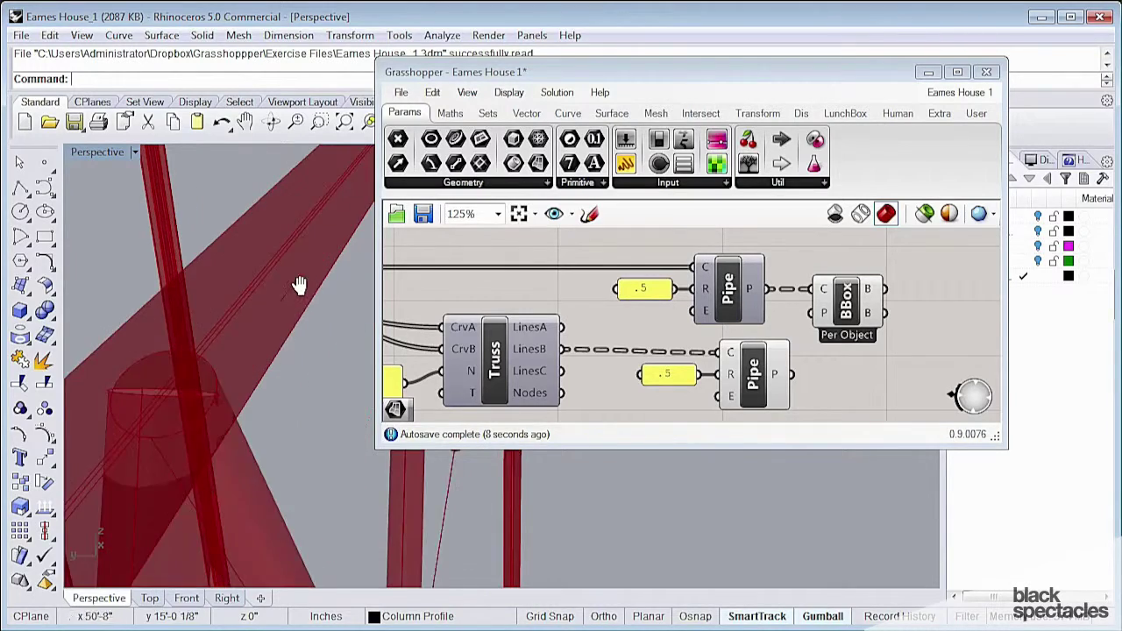
right_click_drag(301, 283, 271, 319, "shift")
scroll(291, 294, "down", 5)
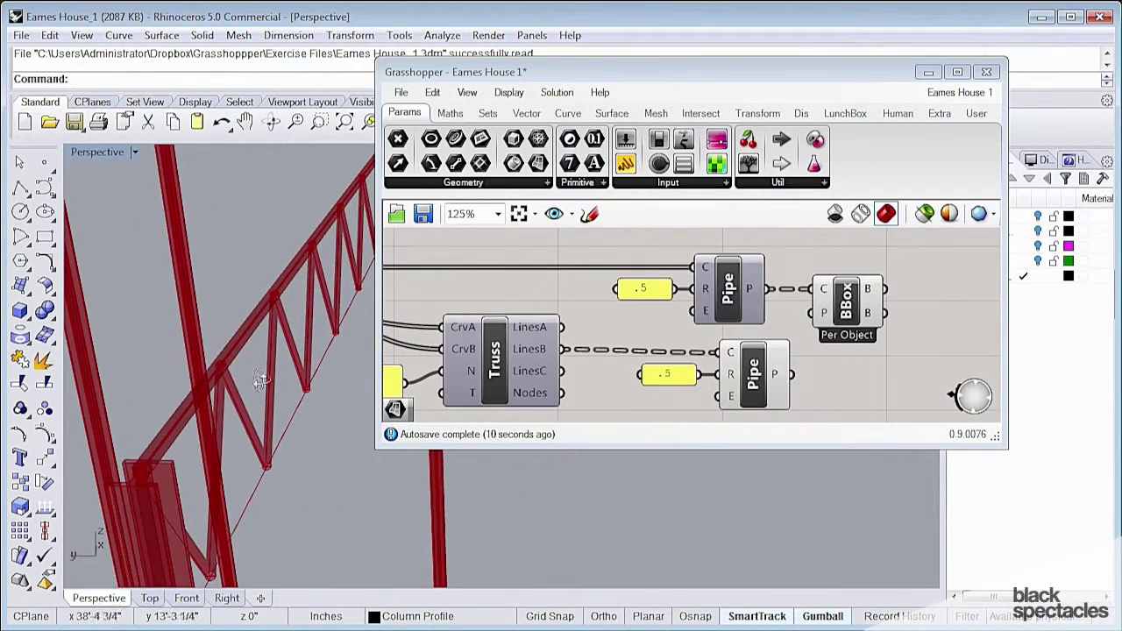
right_click_drag(263, 380, 180, 368)
scroll(221, 388, "down", 5)
scroll(196, 282, "up", 5)
right_click_drag(196, 282, 184, 412)
scroll(241, 290, "up", 4)
scroll(206, 283, "up", 4)
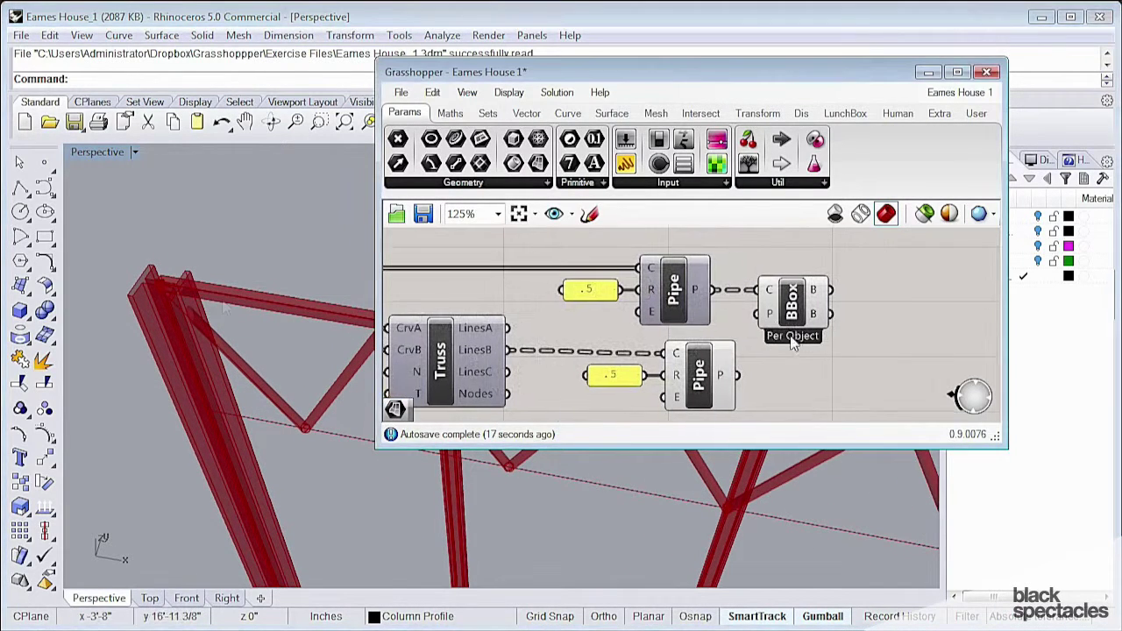
Step: Move the upper Pipe and Bounding Box components up, away from the lower Pipe
right_click_drag(790, 336, 790, 334)
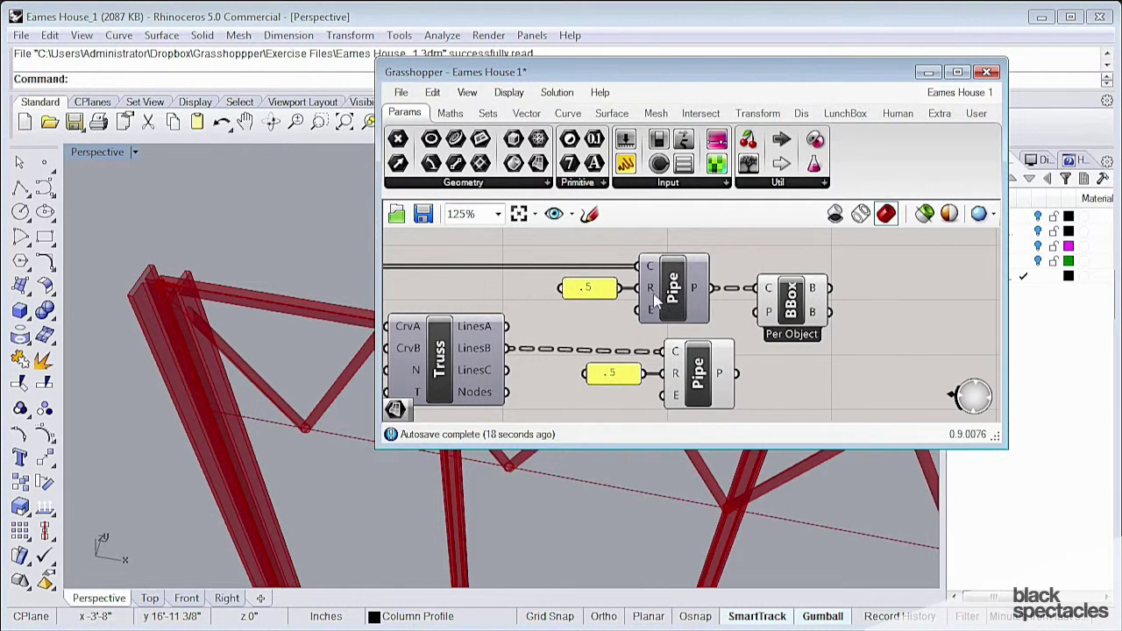
left_click_drag(789, 261, 665, 267)
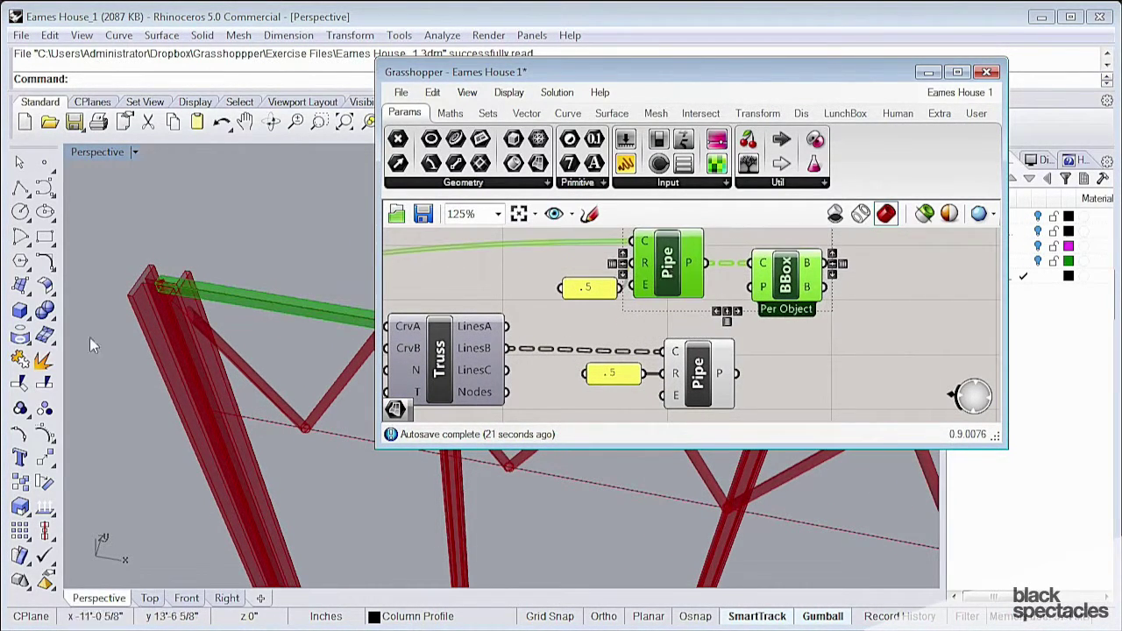
scroll(125, 293, "up", 5)
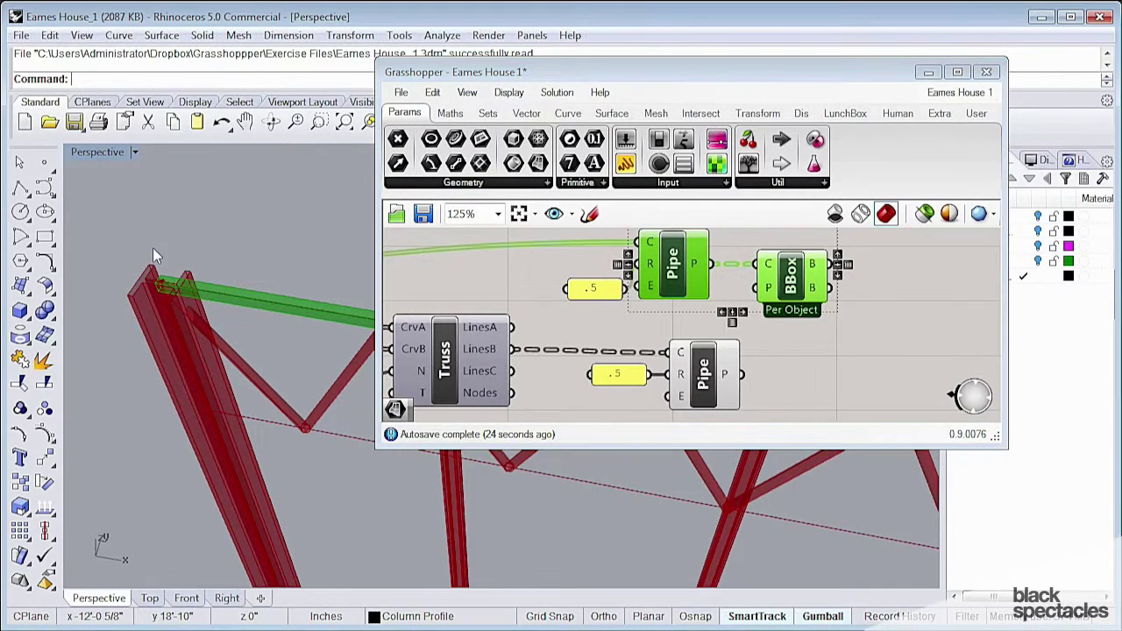
Step: Set the upper Pipe's radius panel to 1 and check the thicker top chord at the column end
type("z")
key("Return")
left_click_drag(144, 271, 228, 324)
right_click_drag(228, 325, 225, 300)
left_click(607, 313)
right_click_drag(591, 299, 604, 299)
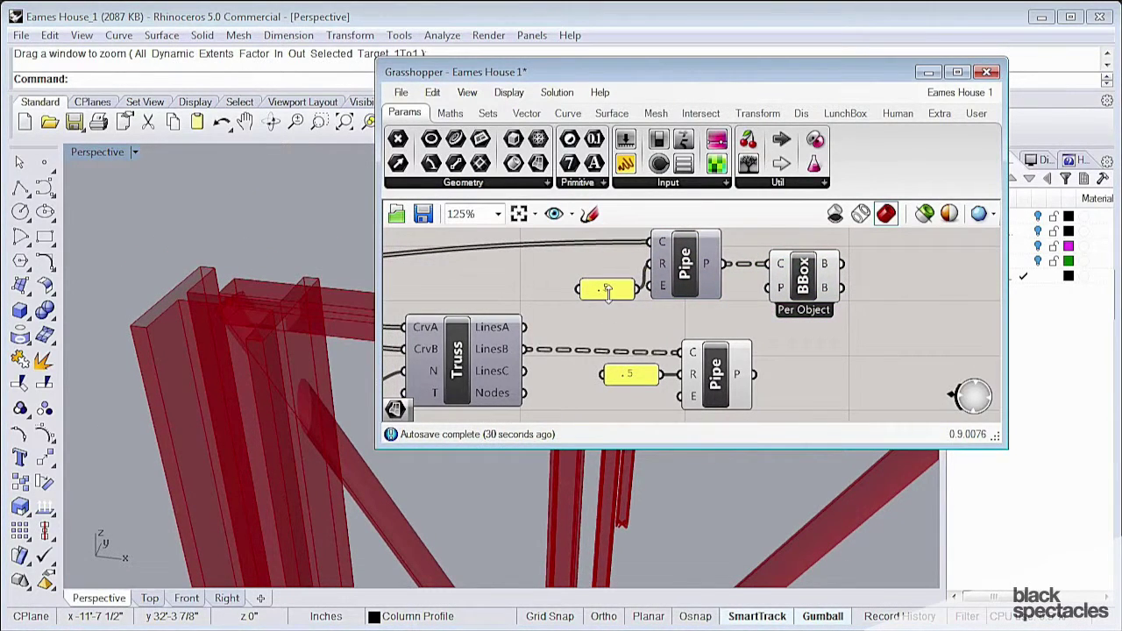
left_click(615, 289)
double_click(616, 293)
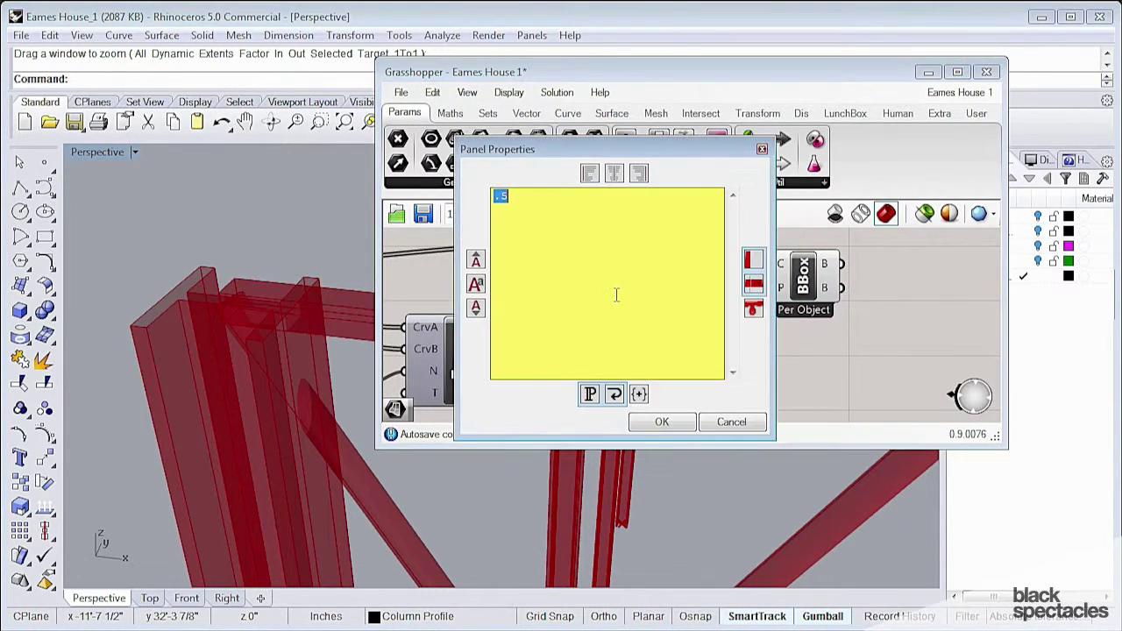
left_click(667, 428)
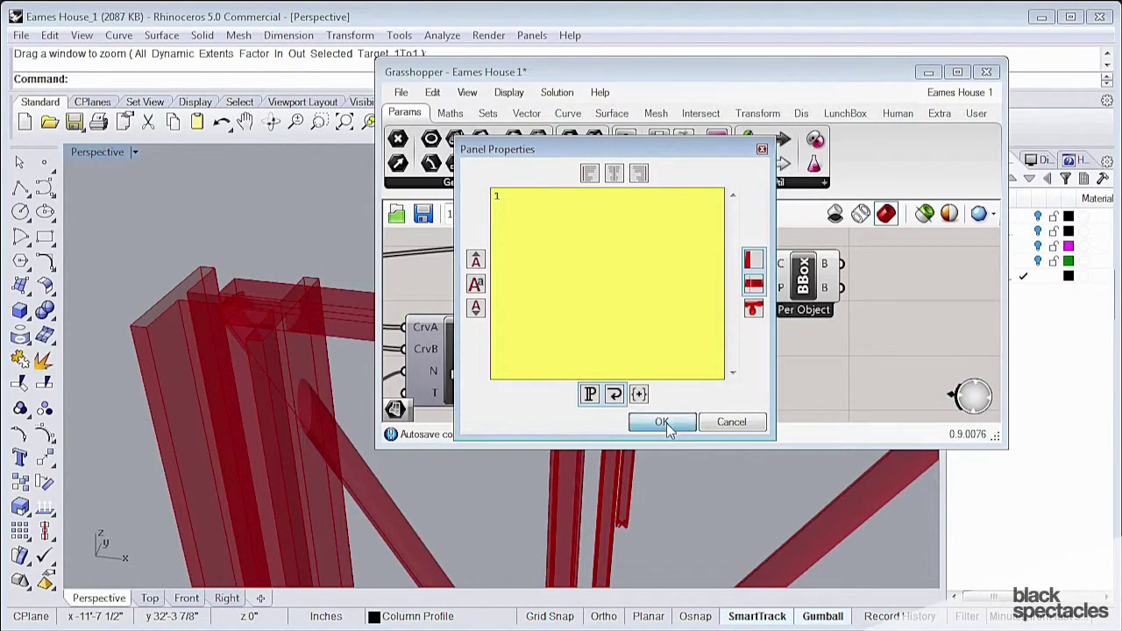
mouse_move(210, 347)
right_mouse_down()
mouse_move(167, 312)
mouse_move(145, 363)
mouse_move(188, 316)
mouse_move(211, 350)
right_mouse_up()
scroll(188, 310, "down", 5)
scroll(197, 315, "up", 3)
scroll(187, 313, "up", 3)
scroll(188, 313, "down", 4)
Step: Add the Move component's geometry output as a second source for the upper Pipe's curve input
left_click(604, 312)
right_click_drag(611, 292, 629, 327)
left_click(624, 328)
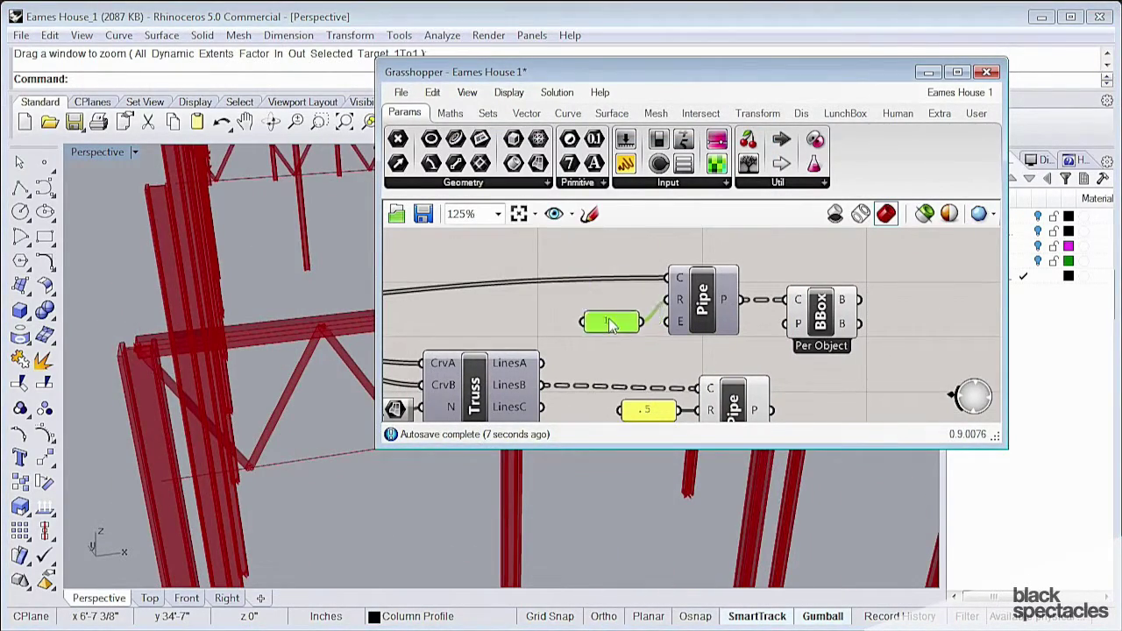
scroll(753, 306, "down", 4)
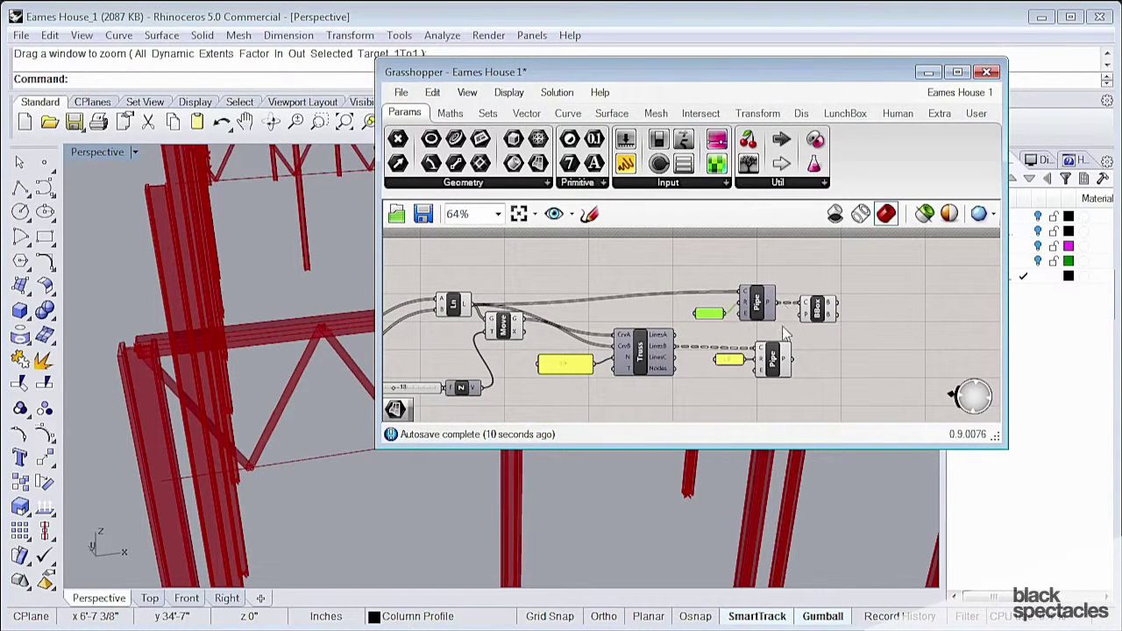
right_click_drag(693, 304, 656, 296)
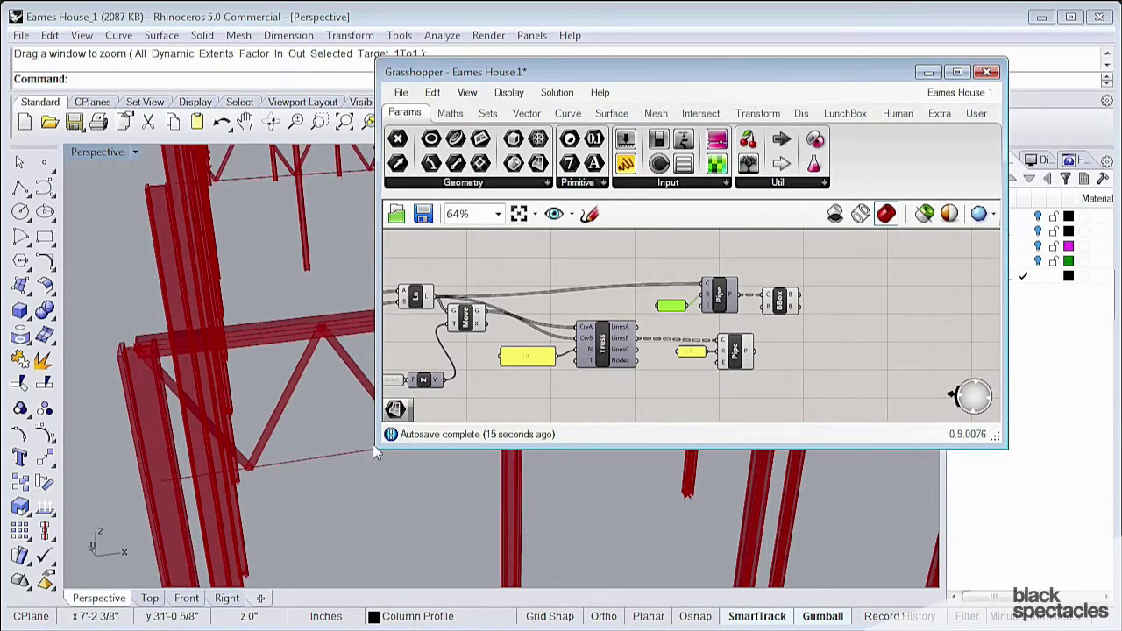
left_click(651, 353)
right_click_drag(651, 353, 638, 361)
left_click_drag(475, 317, 599, 301, "shift")
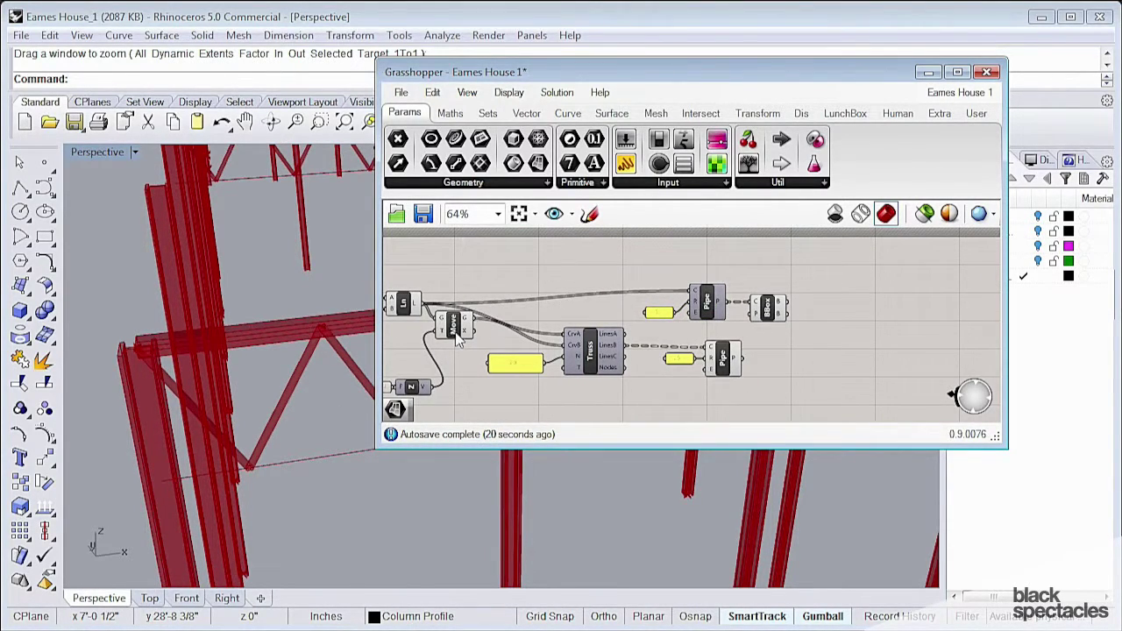
left_click(459, 327)
mouse_move(469, 329)
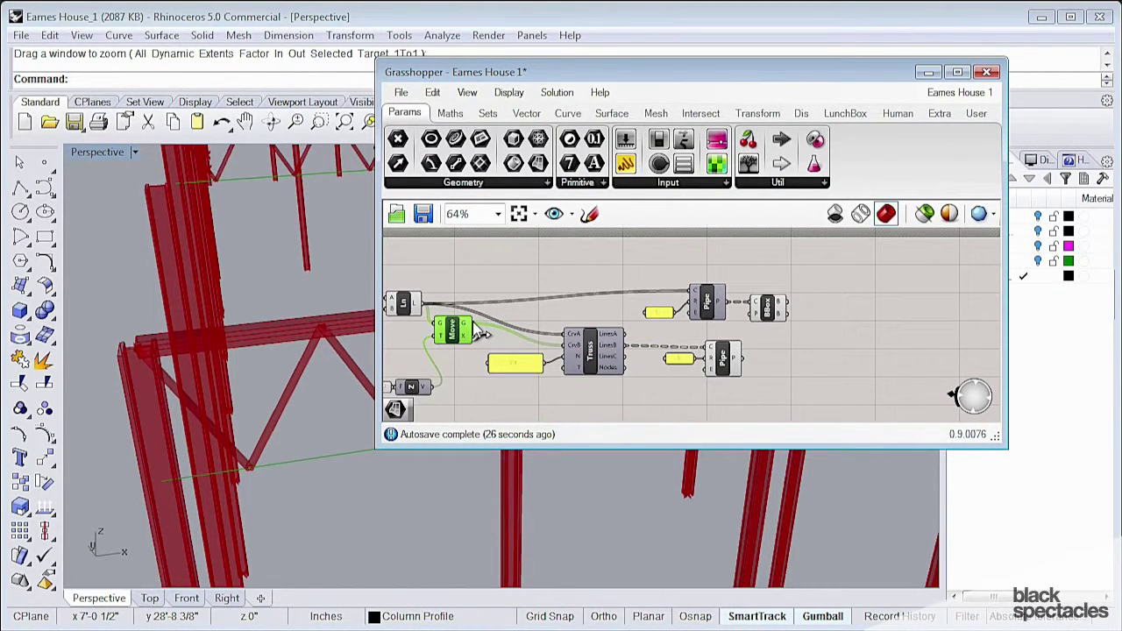
left_click_drag(473, 322, 701, 301)
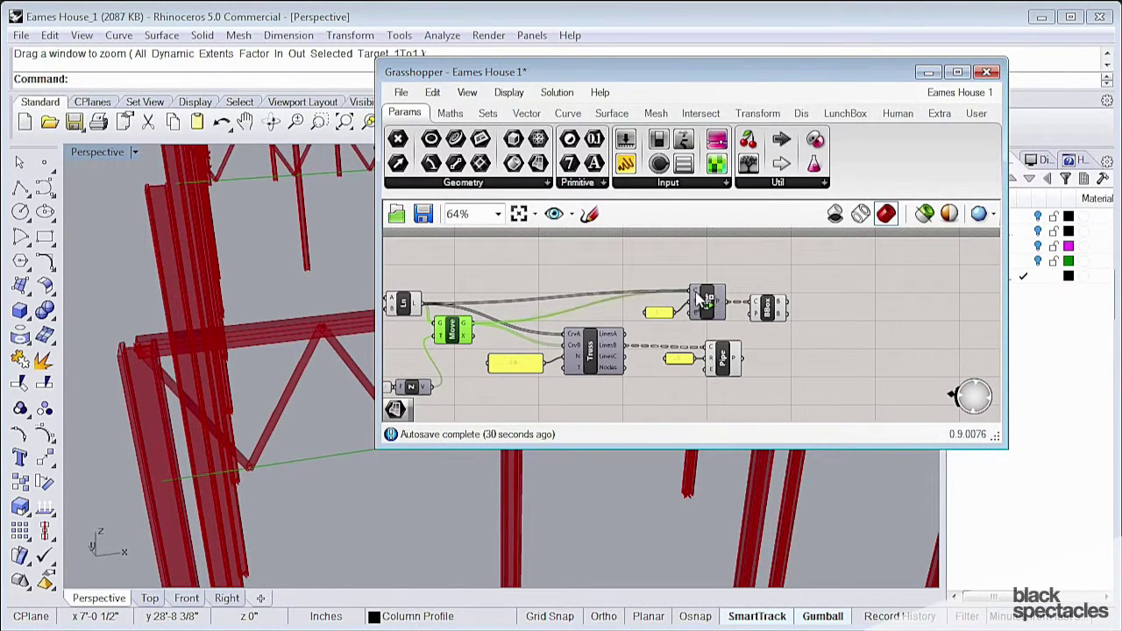
scroll(700, 267, "up", 3)
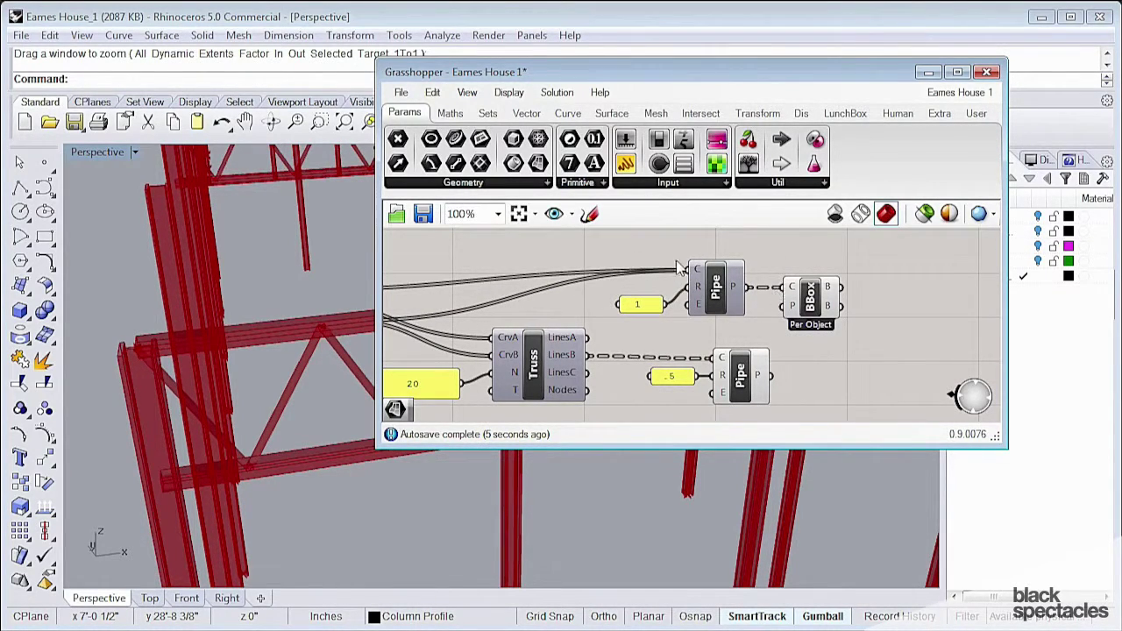
Step: Examine the bounding boxes on the trusses' top and bottom chords and the Move component's highlighted lines
left_click_drag(808, 296, 802, 296)
scroll(163, 296, "down", 5)
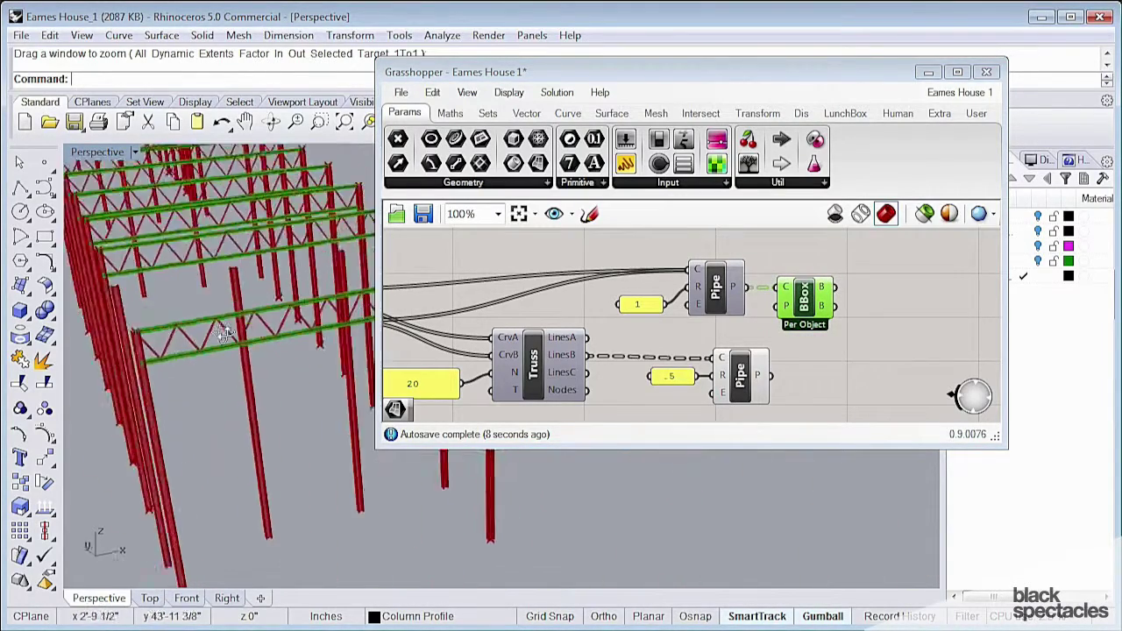
right_click_drag(225, 331, 244, 355)
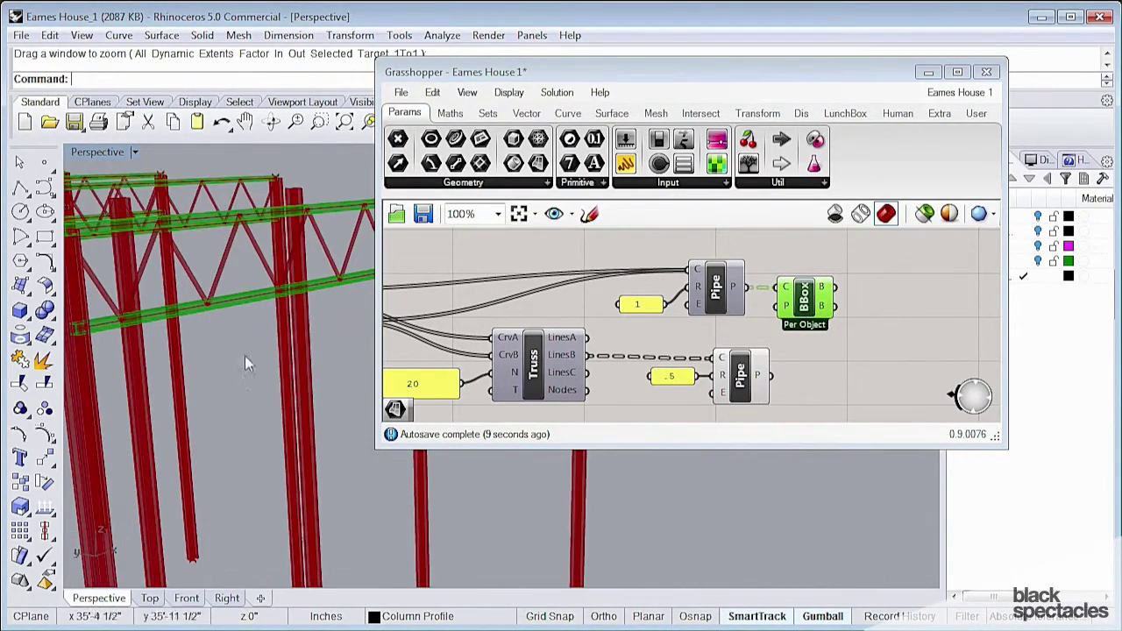
left_click(732, 336)
scroll(732, 336, "down", 2)
right_click_drag(621, 366, 661, 363)
left_click(507, 324)
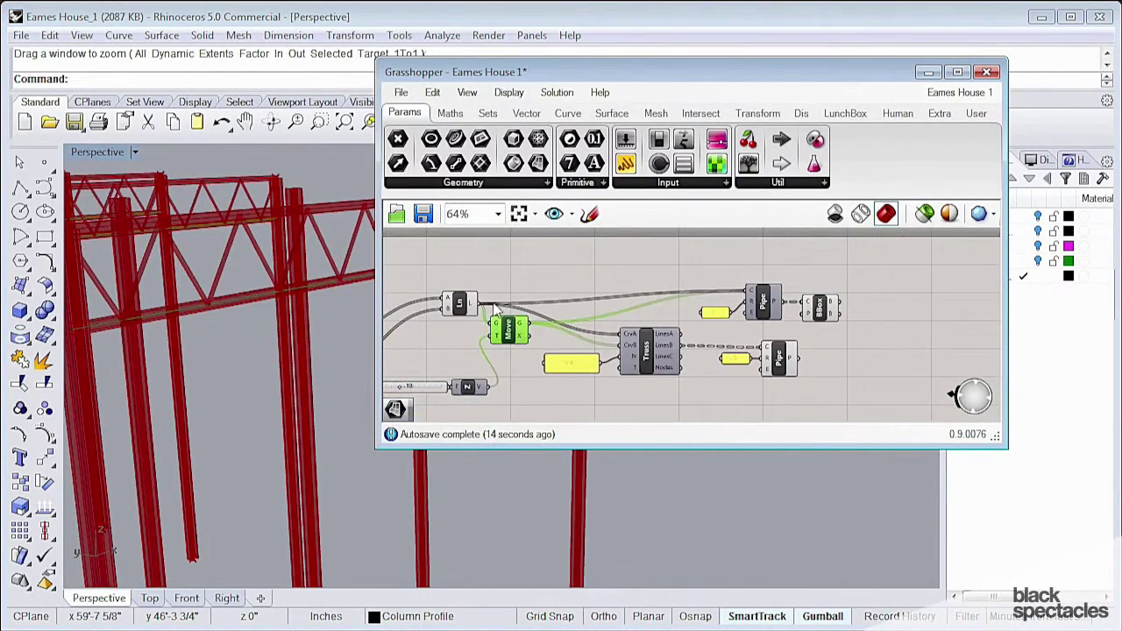
Step: Move the depth of truss slider and the Unit Z component up, closer to the Line and Move components
left_click(481, 280)
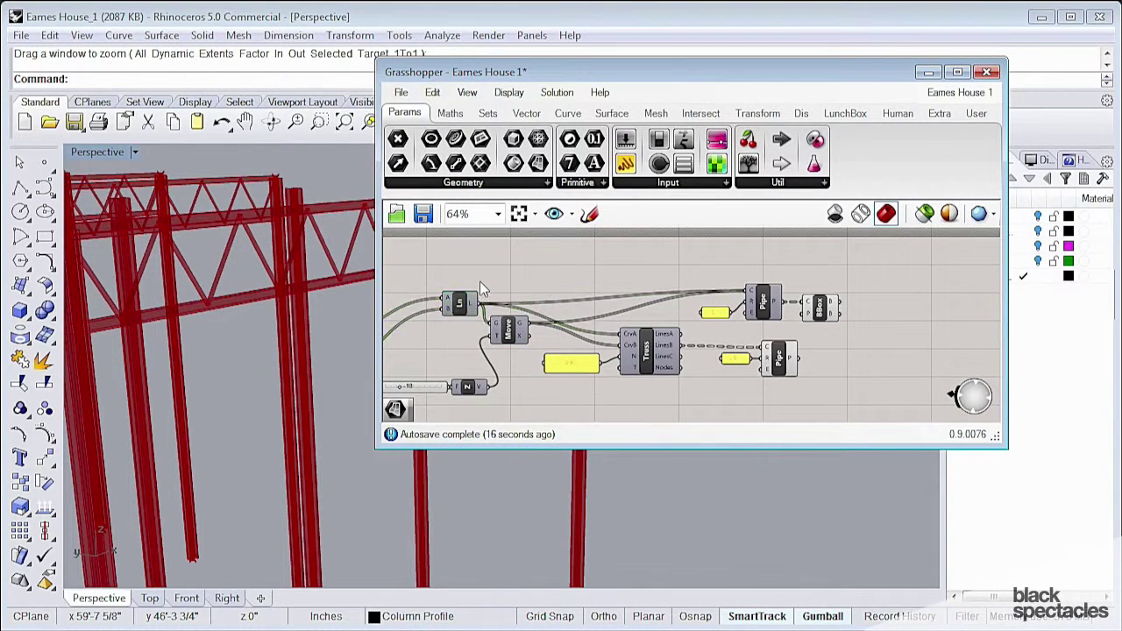
right_click_drag(480, 281, 559, 292)
right_click_drag(563, 395, 600, 353)
left_click_drag(583, 375, 545, 350)
left_click_drag(544, 355, 534, 311)
left_click(544, 360)
Step: Move the two Move components that feed the Line component closer to it
right_click_drag(545, 362, 603, 379)
left_click_drag(476, 334, 542, 289)
left_click_drag(479, 366, 570, 305)
Step: Move both Cull Index components together beside the two Move components they feed
right_click_drag(477, 382, 579, 369)
left_click_drag(567, 381, 505, 308)
left_click_drag(500, 369, 582, 299)
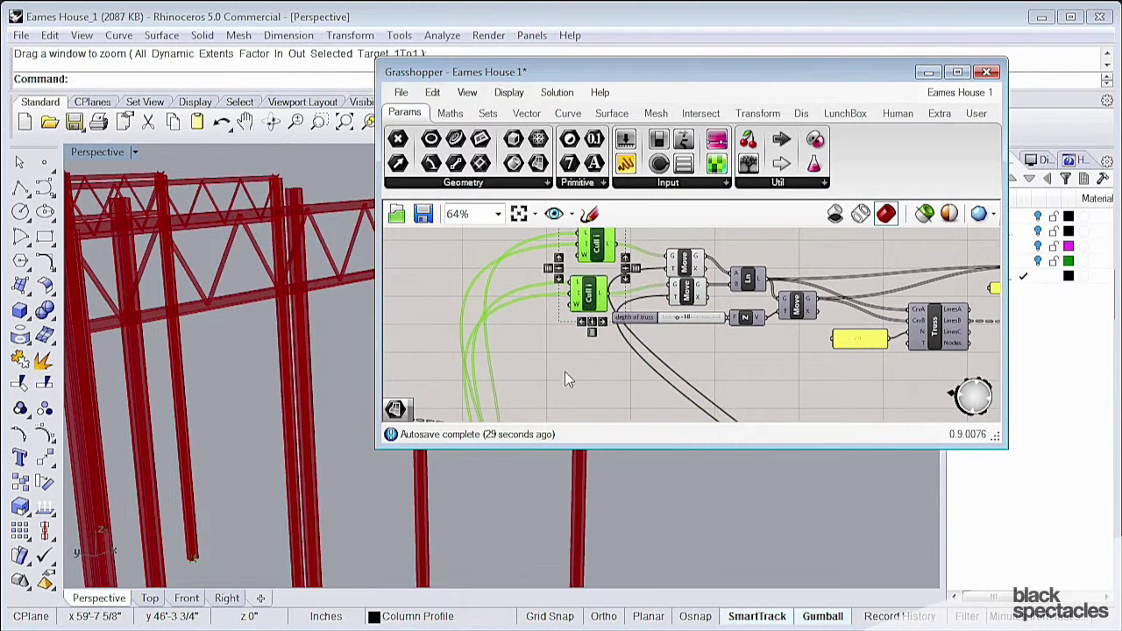
left_click(564, 371)
Step: Tighten the Cull Index stack by shifting the lower component up and nudging both toward the Move components
right_click_drag(581, 345, 539, 376)
left_click(552, 278)
left_click_drag(552, 277, 545, 288)
left_click_drag(565, 377, 513, 281)
left_click_drag(545, 289, 564, 278)
left_click(710, 262)
Step: Look up the 2D Truss component among LunchBox's Structure components
right_click_drag(886, 356, 732, 342)
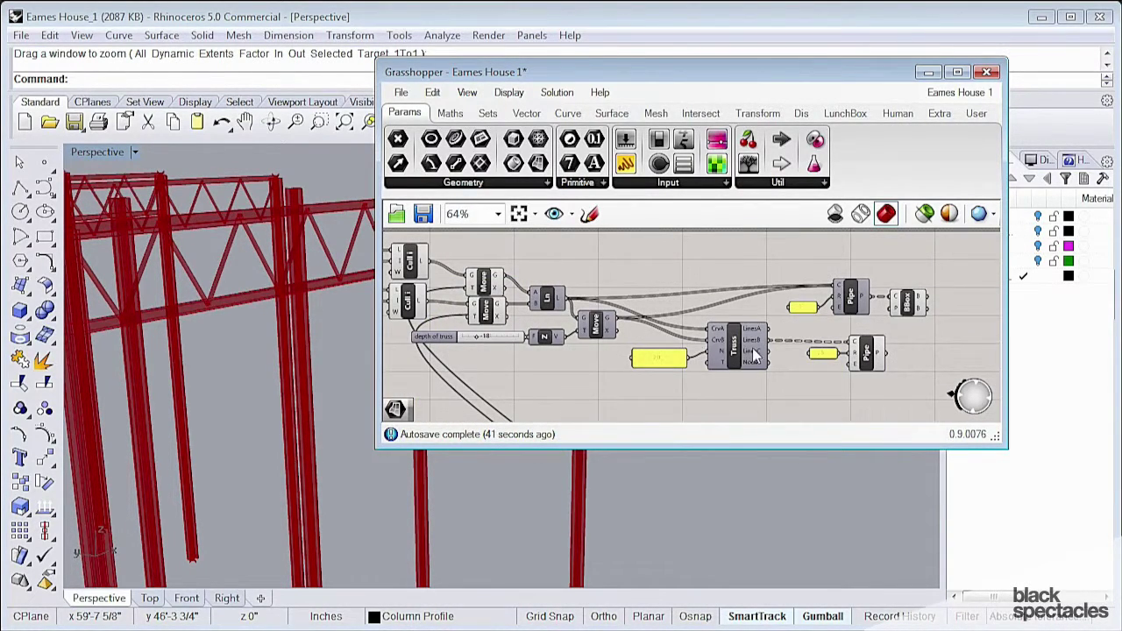
left_click(843, 113)
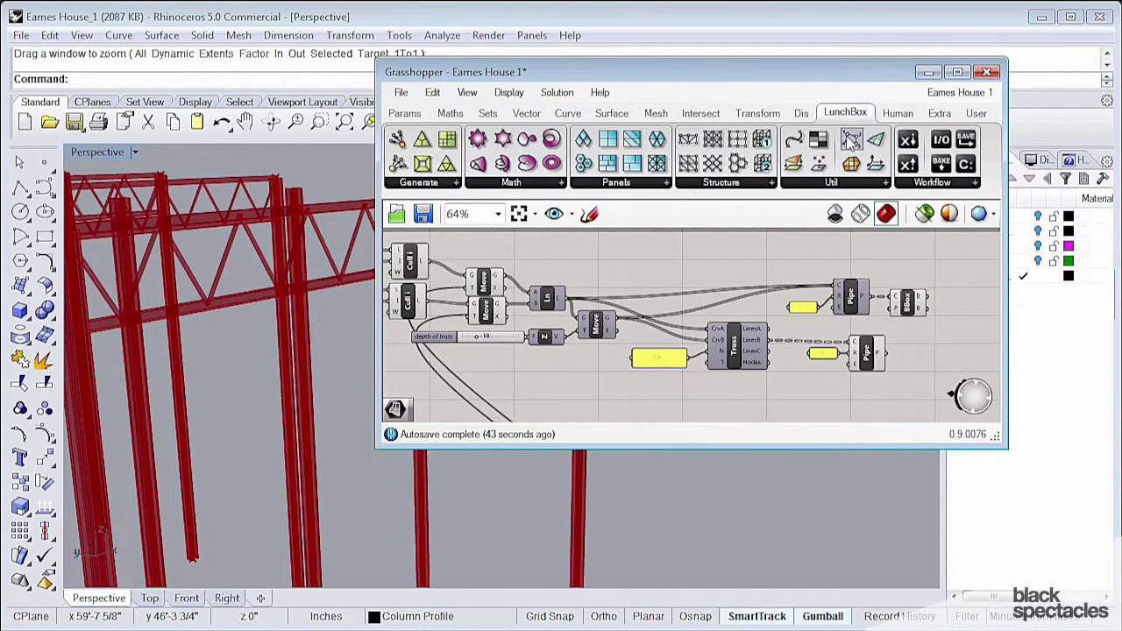
left_click(722, 183)
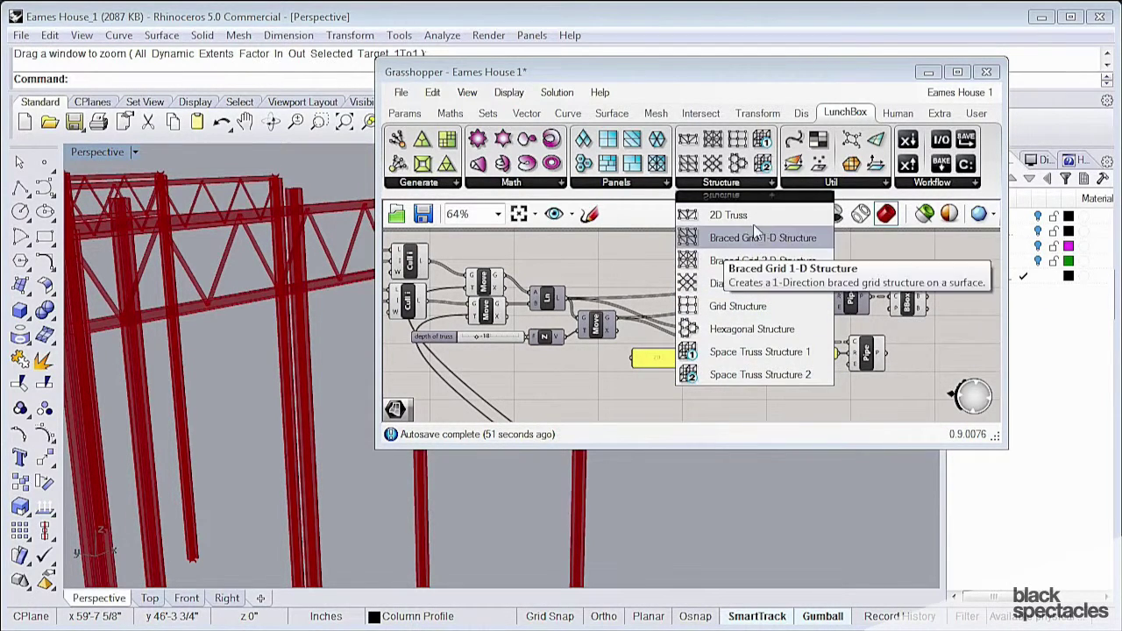
left_click_drag(750, 216, 732, 342)
right_click_drag(719, 323, 701, 302)
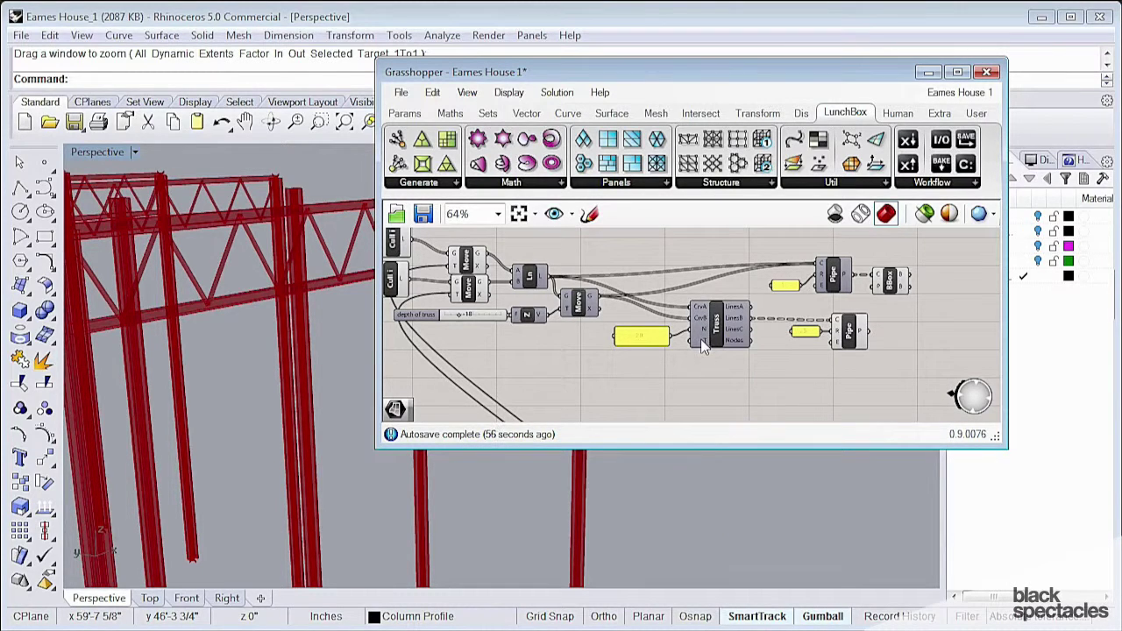
Step: Inspect the Truss component's Curve A and Curve B inputs, the components feeding them, and the trusses between the columns
right_click_drag(701, 349, 728, 356)
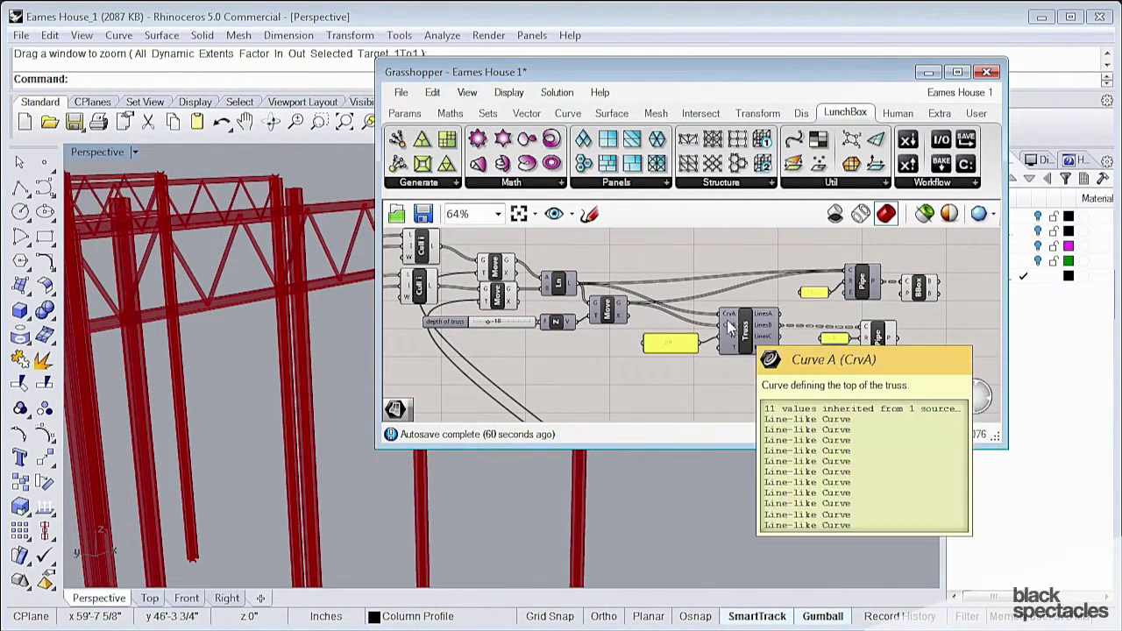
right_click_drag(732, 326, 755, 324)
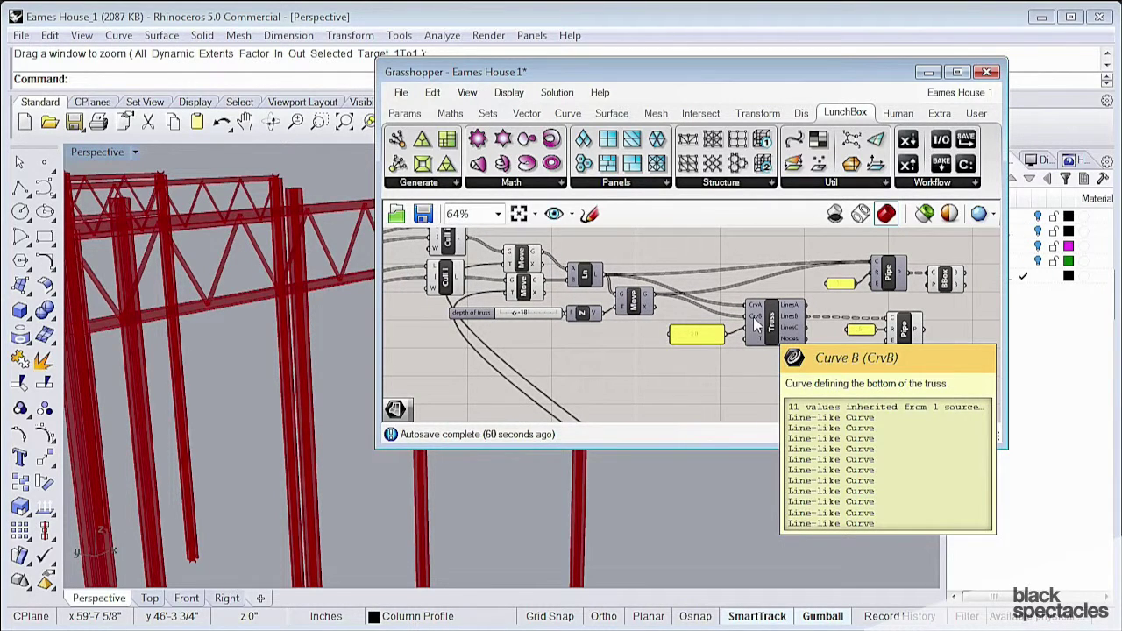
scroll(599, 334, "up", 3)
right_click_drag(683, 321, 649, 325)
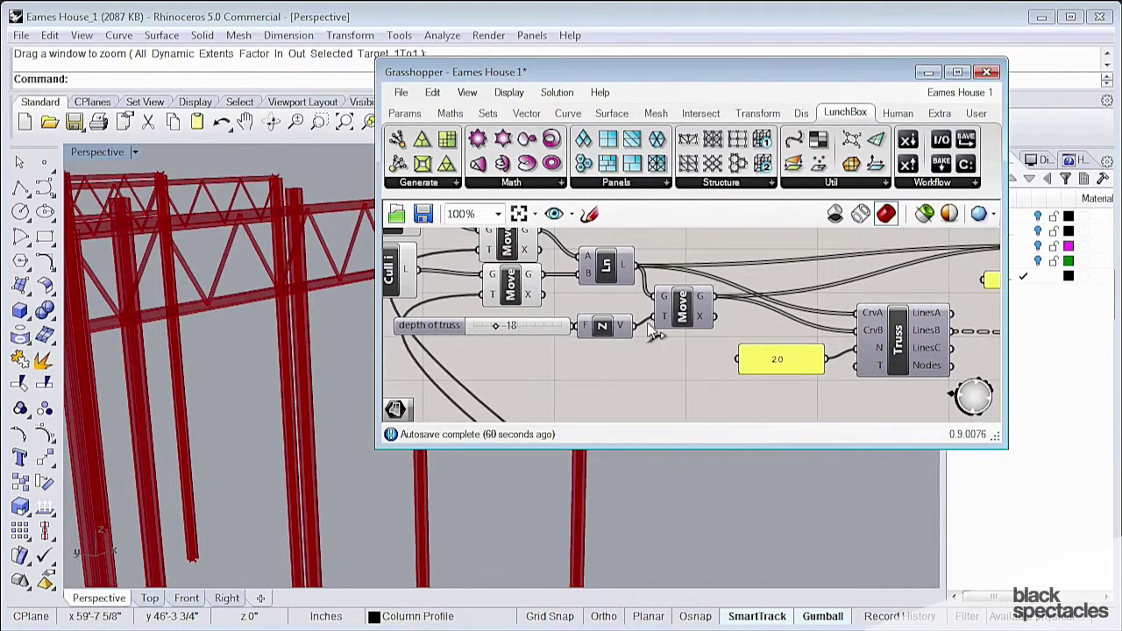
scroll(720, 328, "down", 2)
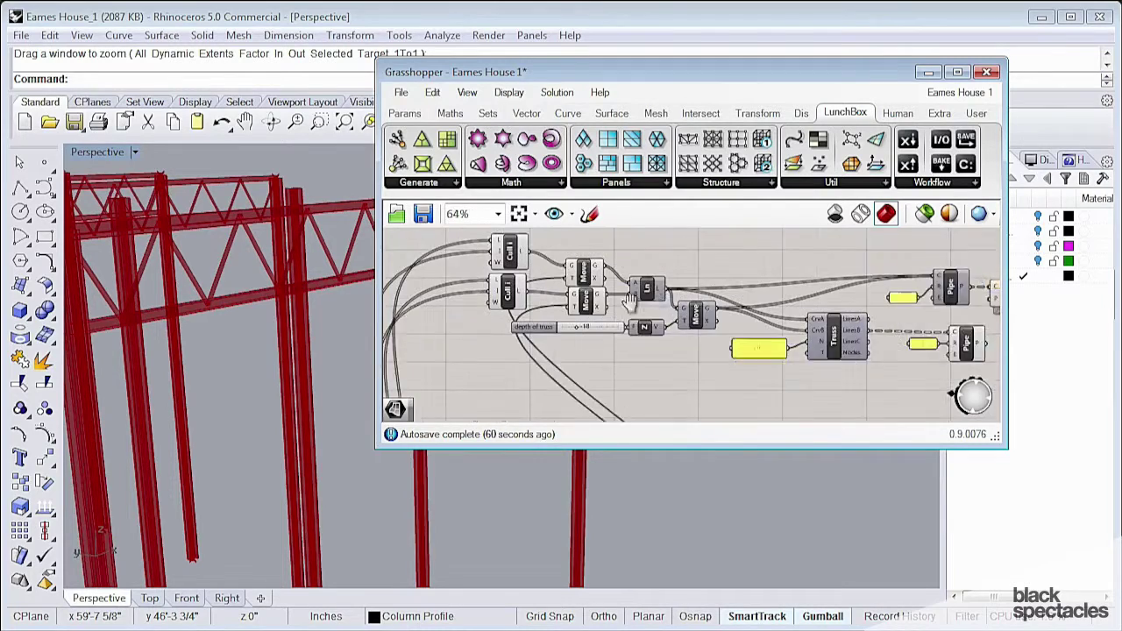
right_click_drag(624, 308, 679, 312)
scroll(642, 286, "up", 2)
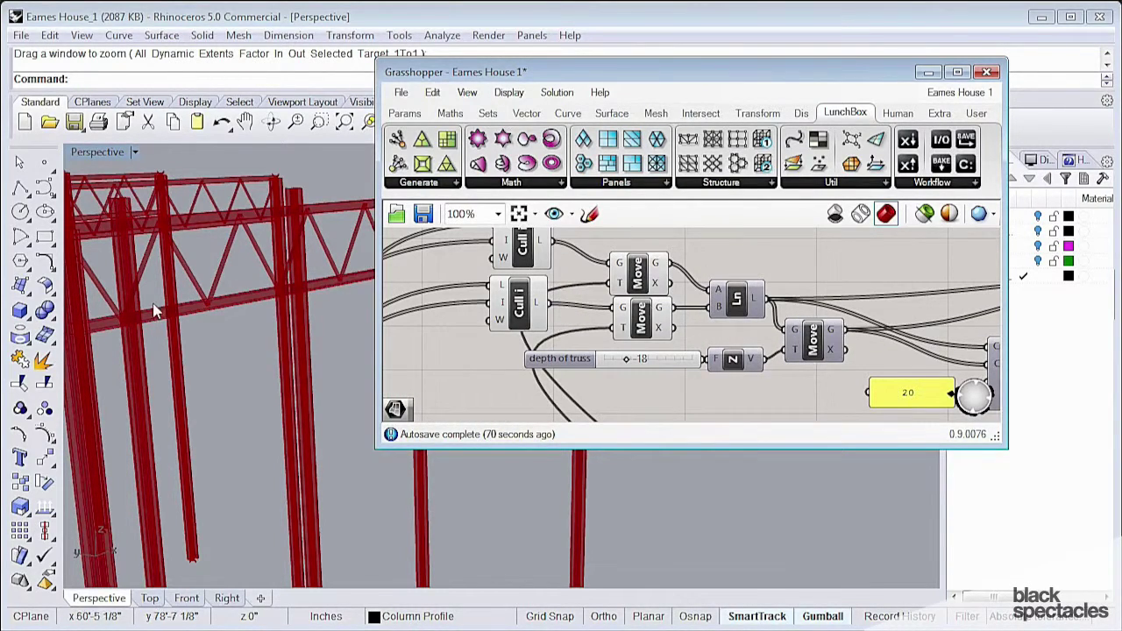
scroll(154, 311, "down", 5)
scroll(192, 348, "up", 3)
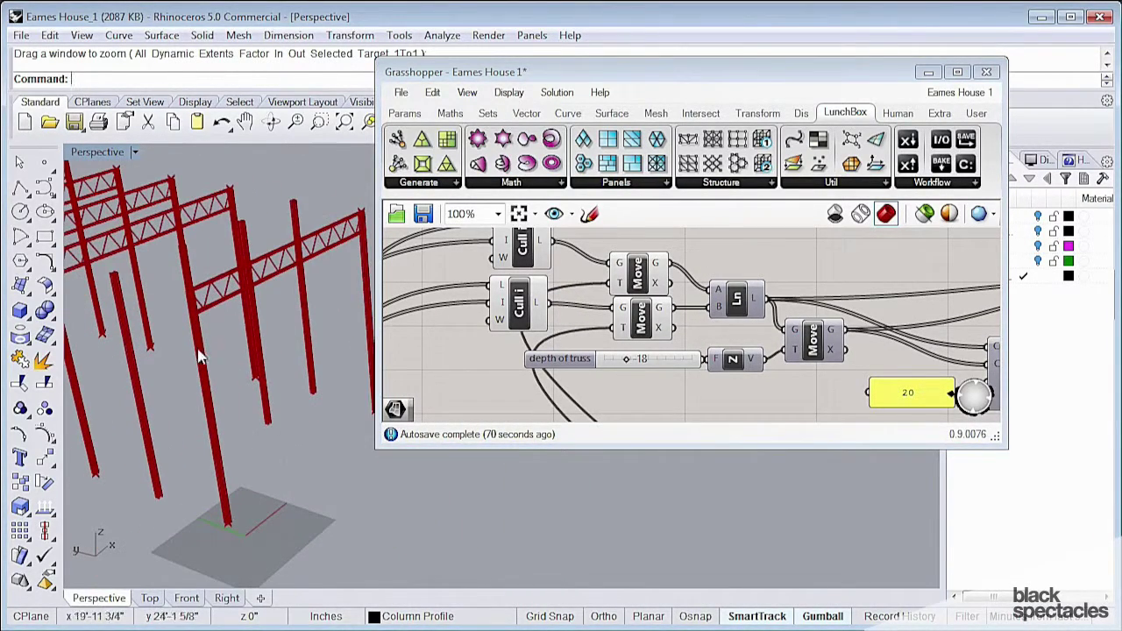
scroll(594, 307, "down", 3)
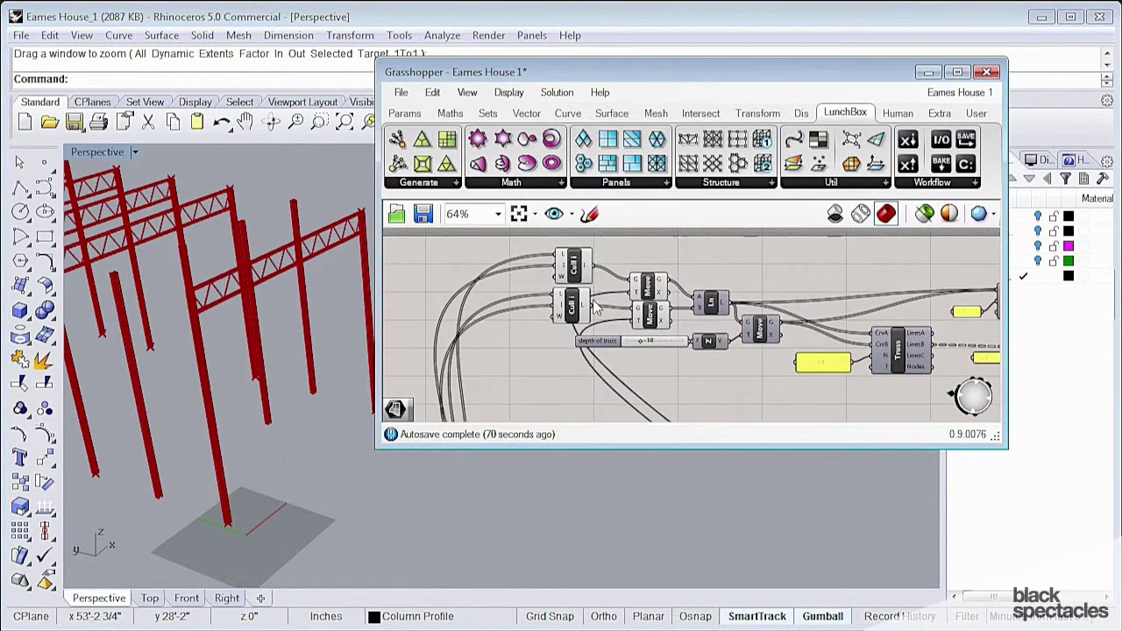
scroll(594, 307, "up", 3)
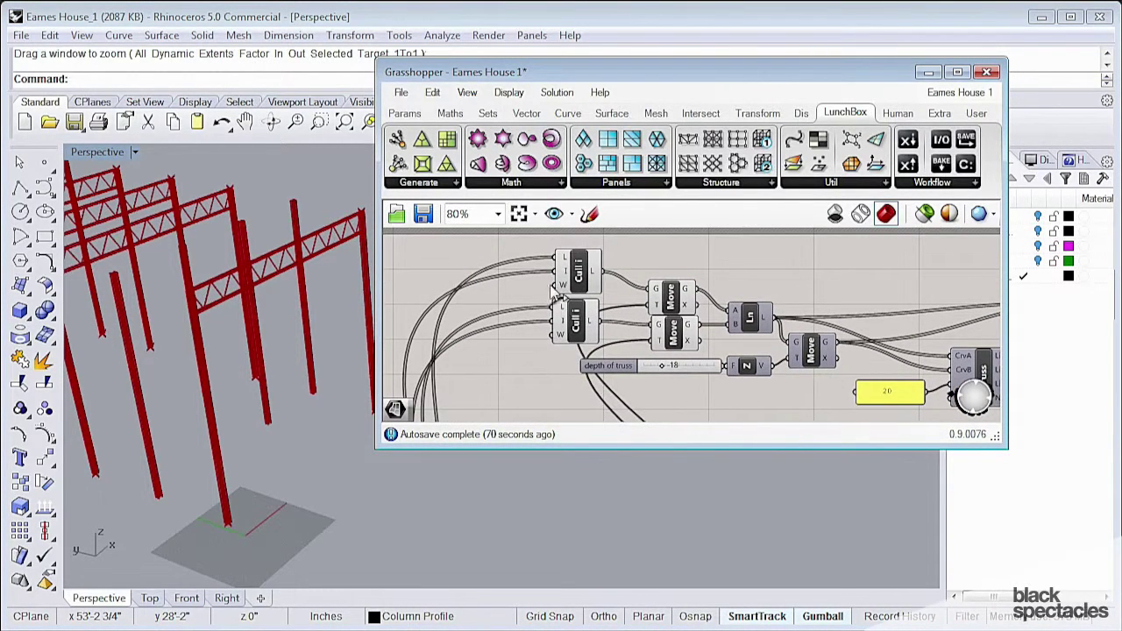
right_click_drag(589, 293, 528, 280)
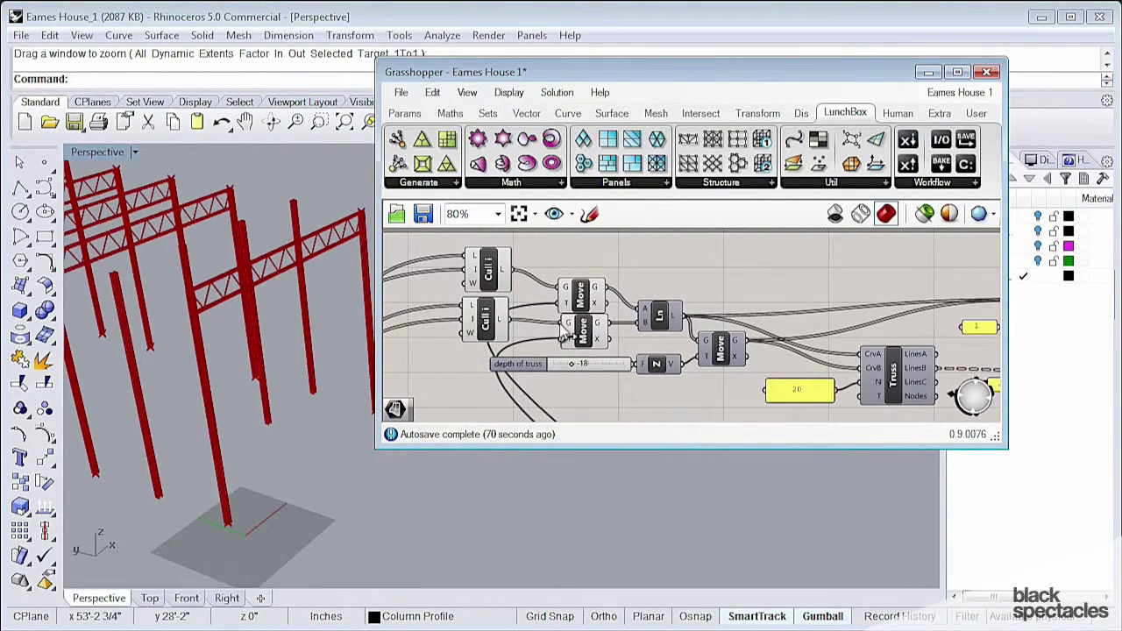
Step: Nudge the Truss component closer to its input panel with the value 20
right_click_drag(585, 314, 520, 268)
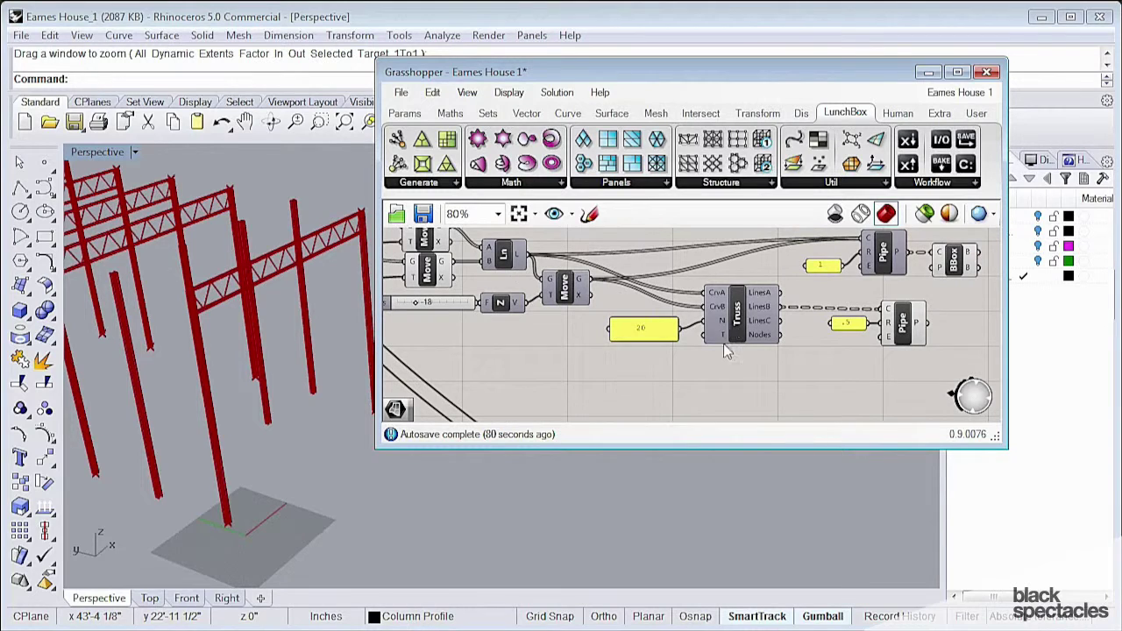
left_click_drag(733, 307, 720, 310)
left_click(739, 369)
Step: Set the knob feeding the column grid's Ex input to 4 to test the trusses' response
scroll(163, 337, "down", 10)
right_click_drag(164, 318, 213, 383)
scroll(228, 314, "up", 5)
scroll(526, 353, "down", 5)
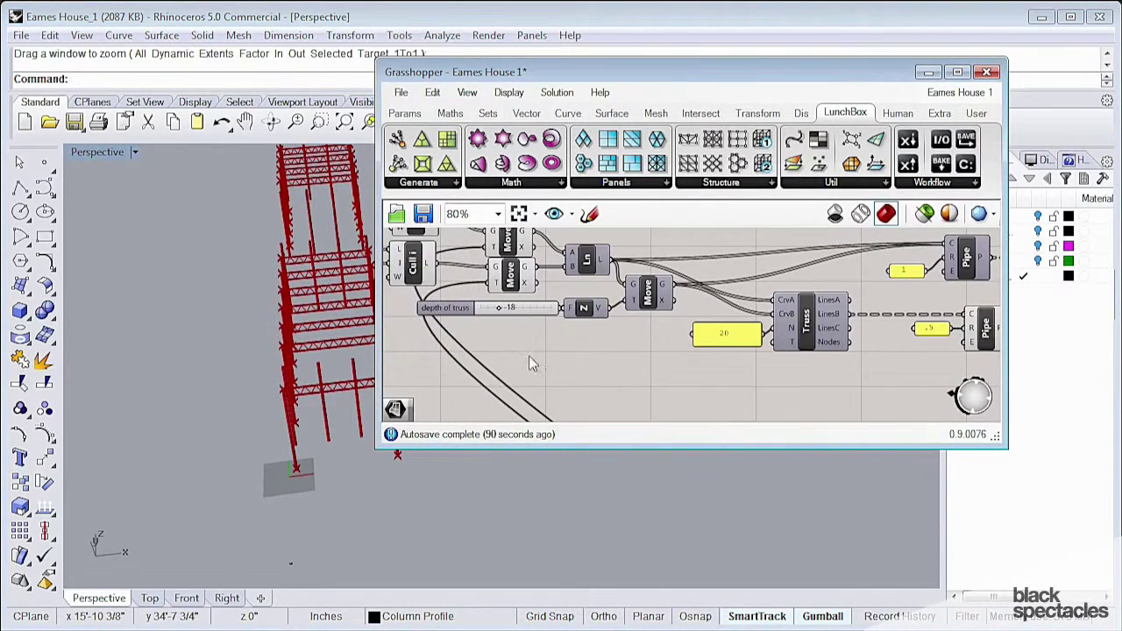
scroll(535, 328, "up", 5)
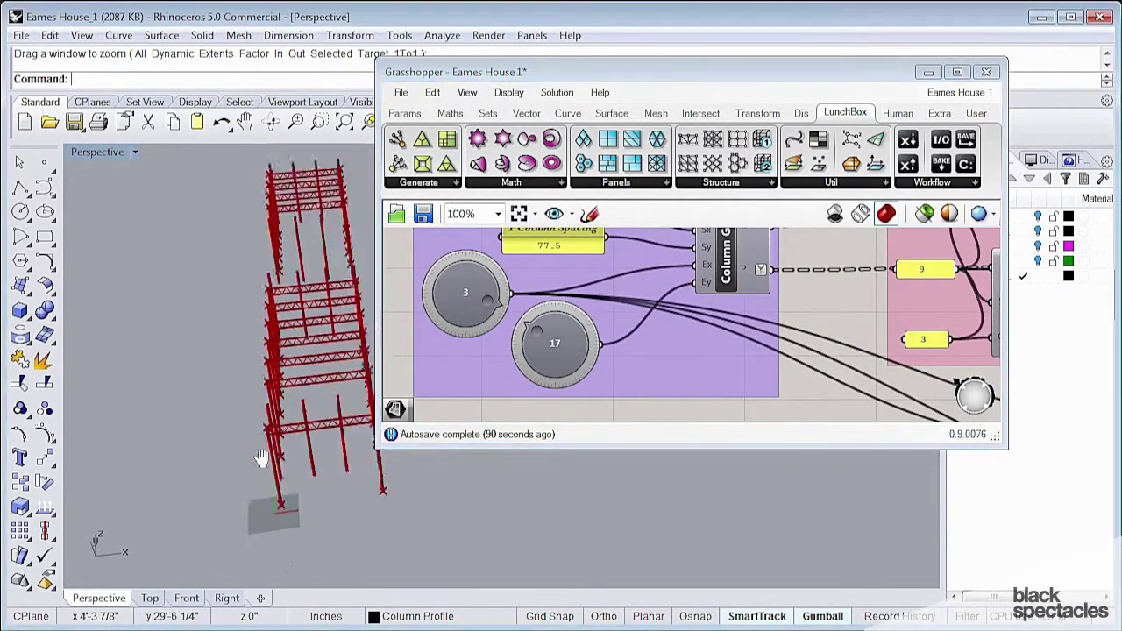
right_click_drag(258, 438, 195, 473)
right_click_drag(194, 466, 182, 475)
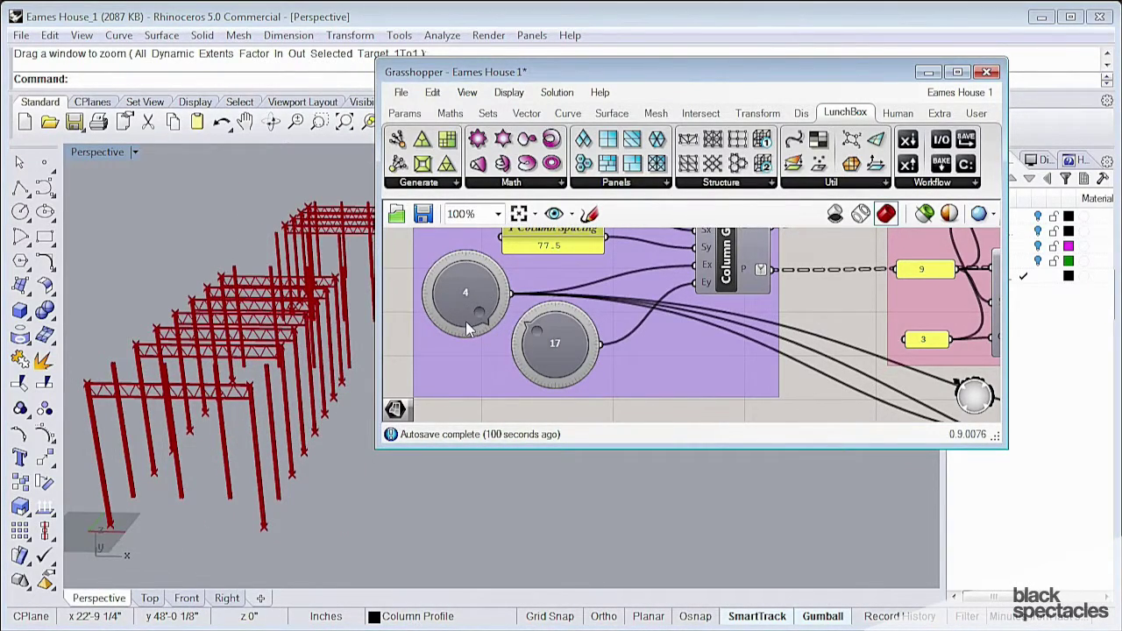
left_click_drag(467, 329, 465, 329)
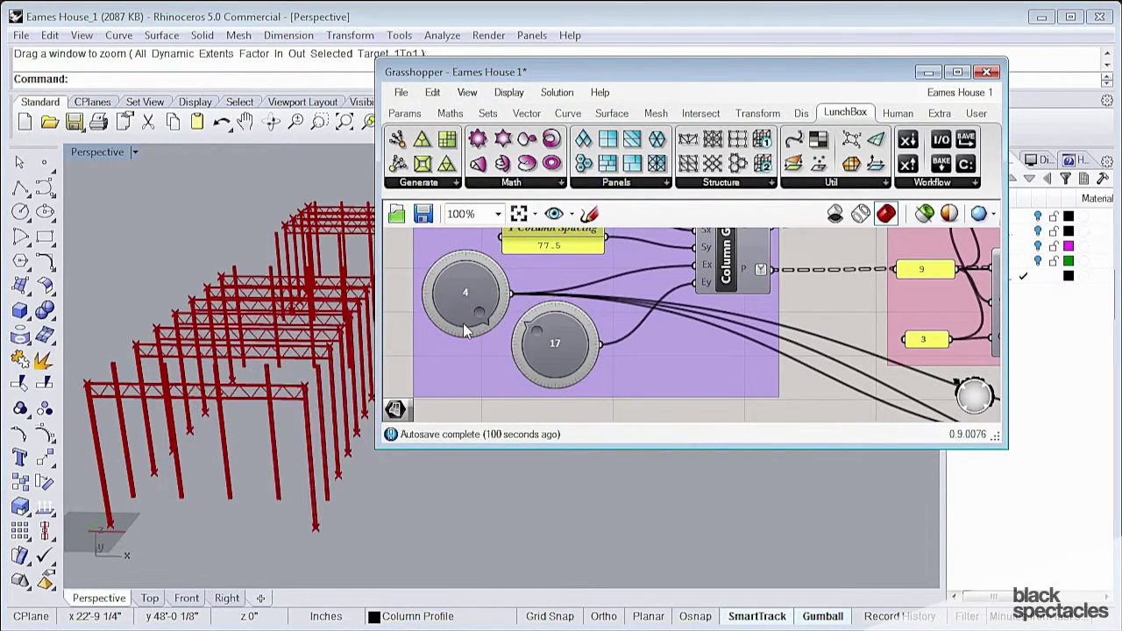
Step: Set the column grid's Ex knob to 5 to test an even wider structure
right_click_drag(249, 347, 218, 353)
scroll(219, 389, "down", 4)
scroll(169, 347, "up", 3)
right_click_drag(220, 395, 298, 375)
mouse_move(467, 326)
left_mouse_down()
mouse_move(430, 311)
mouse_move(460, 272)
mouse_move(429, 303)
mouse_move(456, 328)
left_mouse_up()
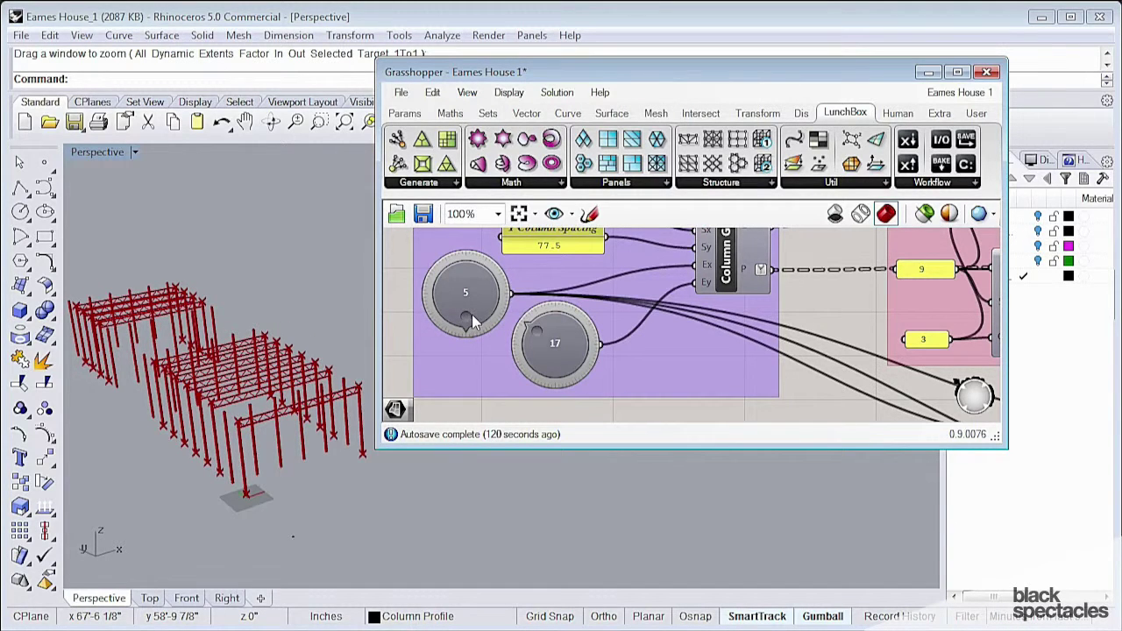
Step: Return the column grid's Ex knob to 3 and check the resulting frames in the Perspective view
left_click_drag(472, 319, 476, 321)
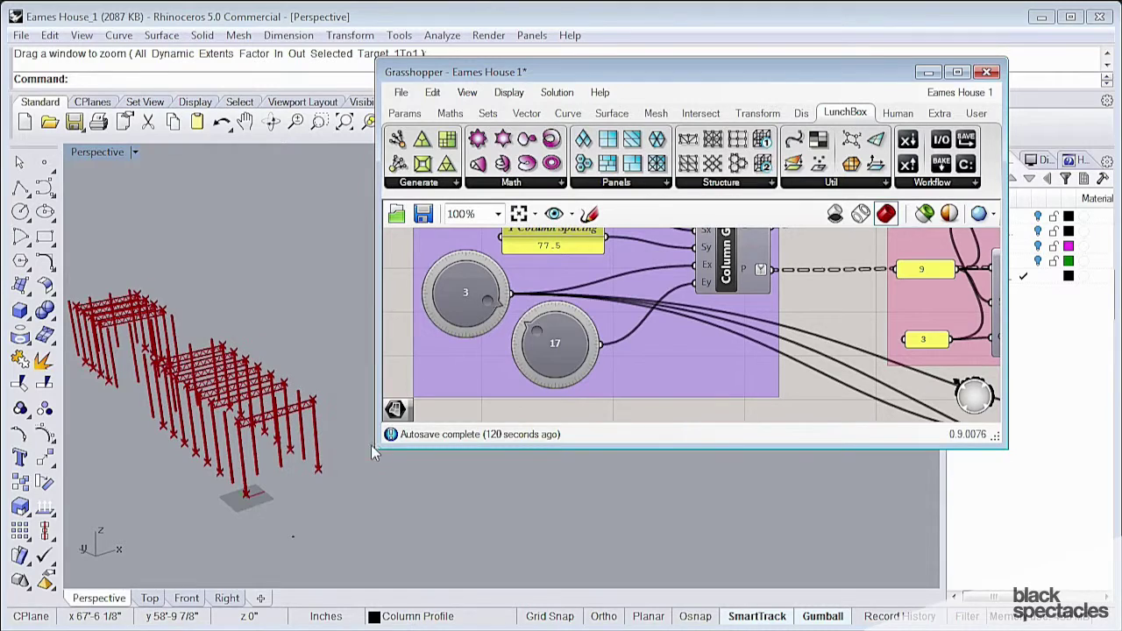
right_click_drag(326, 467, 309, 500)
scroll(198, 302, "up", 3)
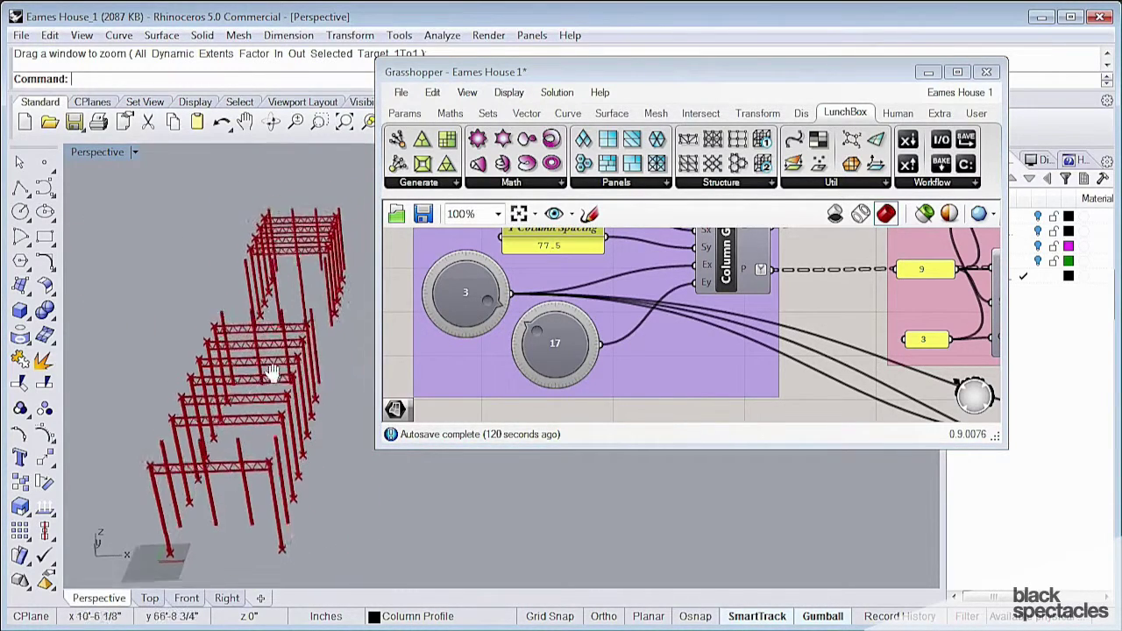
mouse_move(273, 373)
right_mouse_down()
mouse_move(306, 338)
mouse_move(273, 382)
right_mouse_up()
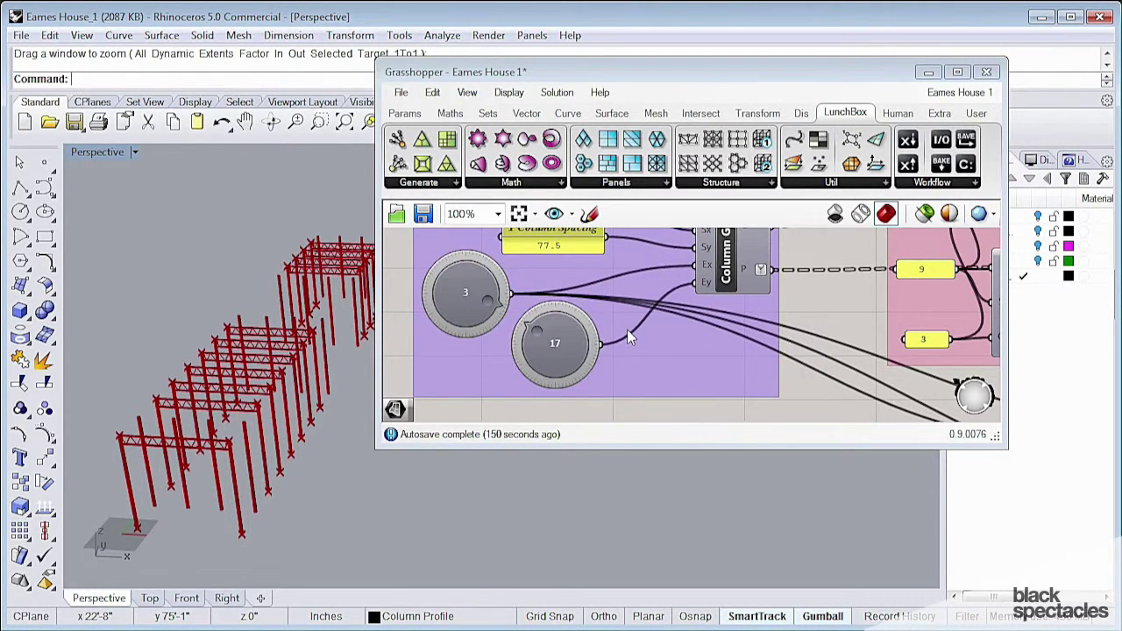
Step: Look over the column grid's wiring and the layout of the whole definition, from the coloured groups to the truss components
right_click_drag(687, 316, 661, 322)
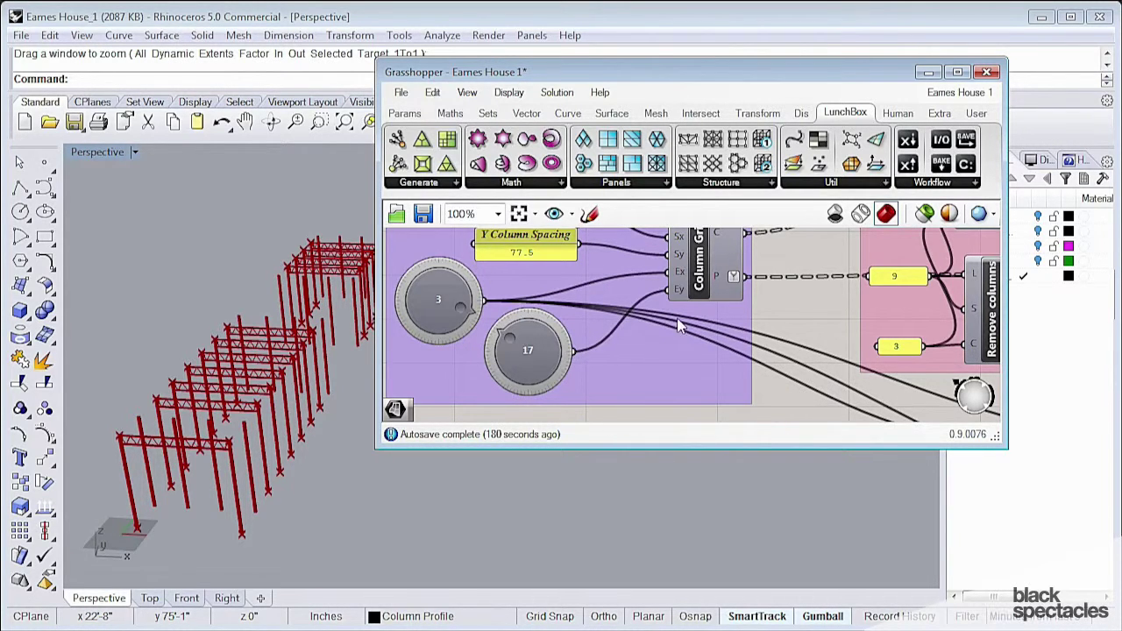
scroll(592, 326, "down", 2)
scroll(593, 326, "down", 5)
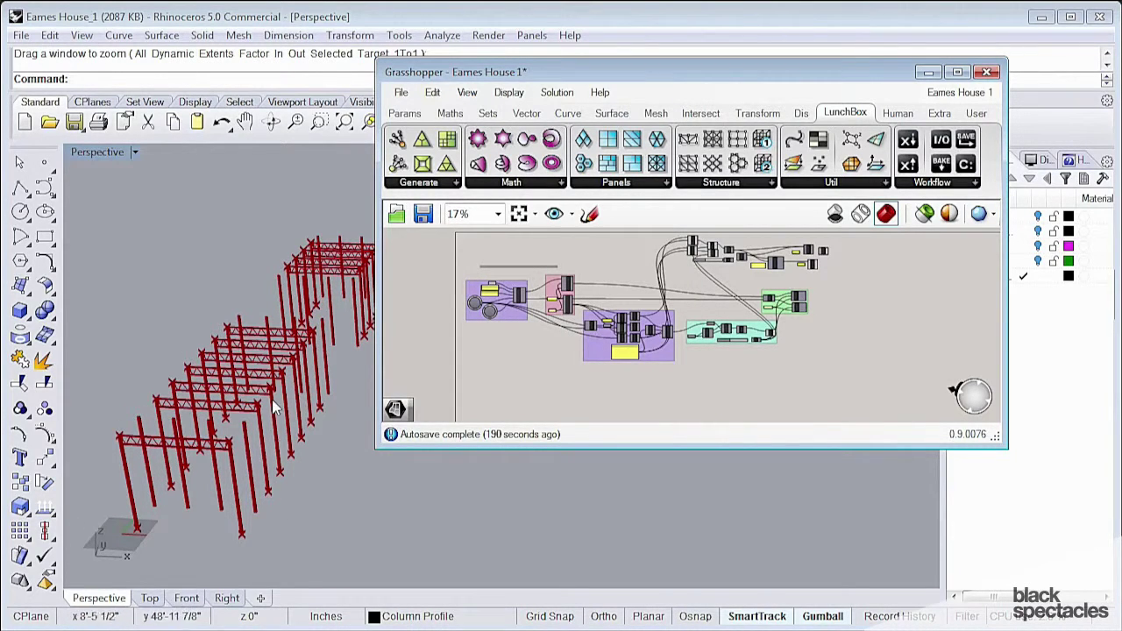
right_click_drag(729, 256, 724, 288)
right_click_drag(627, 318, 625, 308)
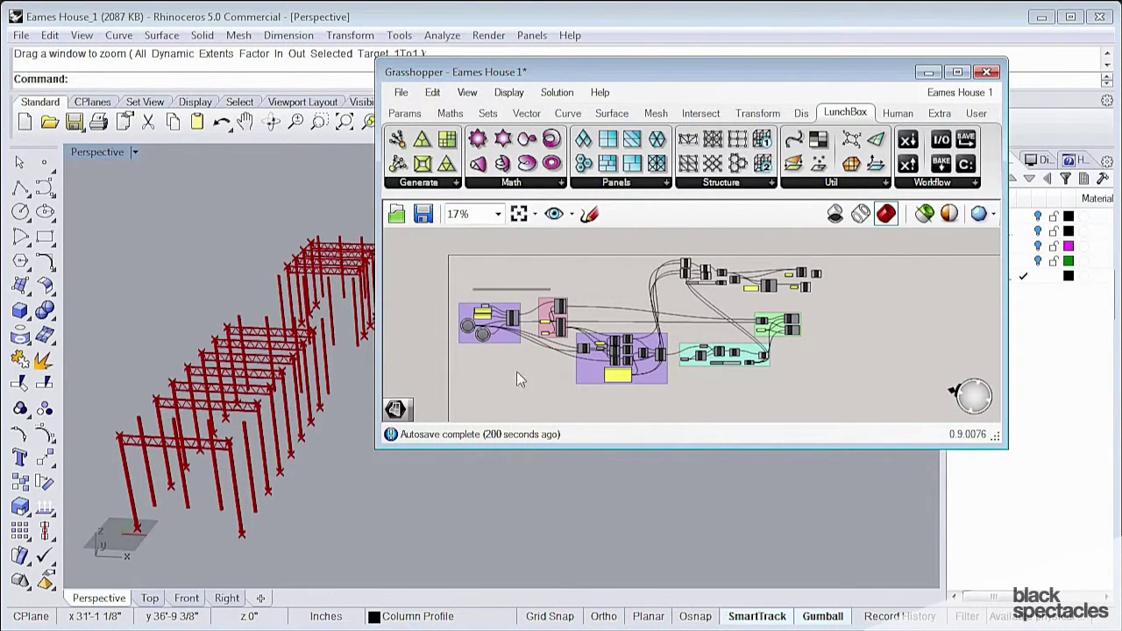
scroll(701, 306, "up", 5)
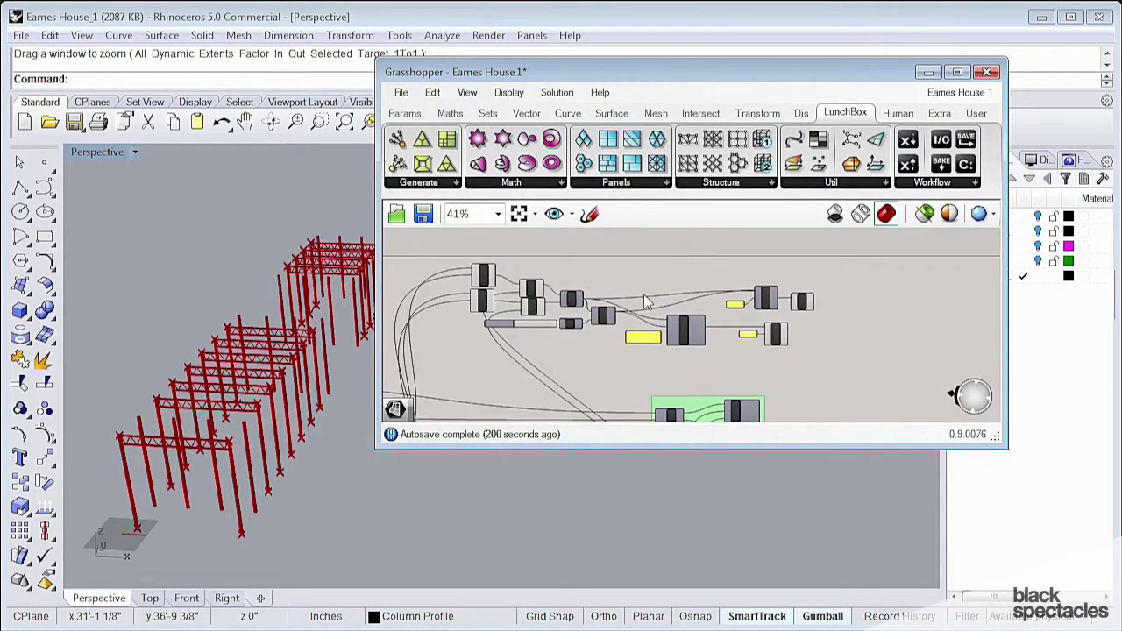
Step: Move the lower Pipe and its radius panel closer to the Truss component
right_click_drag(831, 357, 763, 336)
scroll(763, 335, "up", 1)
left_click_drag(813, 367, 722, 315)
left_click_drag(789, 331, 745, 333)
left_click(856, 296)
Step: Move the upper Pipe, its radius panel and the Bounding Box component closer to the Line and Move components
right_click_drag(857, 297, 859, 313)
left_click_drag(861, 321, 696, 268)
left_click_drag(781, 290, 682, 284)
left_click(752, 255)
Step: Align the Bounding Box component vertically with the lower Pipe by shifting both slightly away from their inputs
right_click_drag(752, 256, 816, 267)
left_click(821, 301)
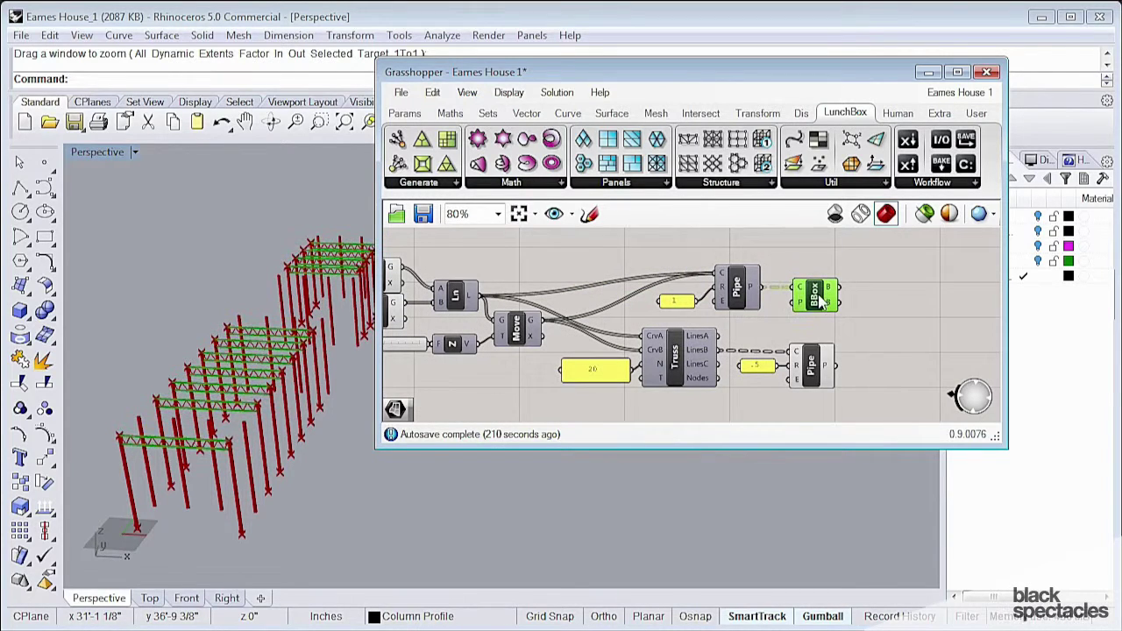
left_click_drag(813, 368, 825, 369)
left_click_drag(816, 307, 823, 308)
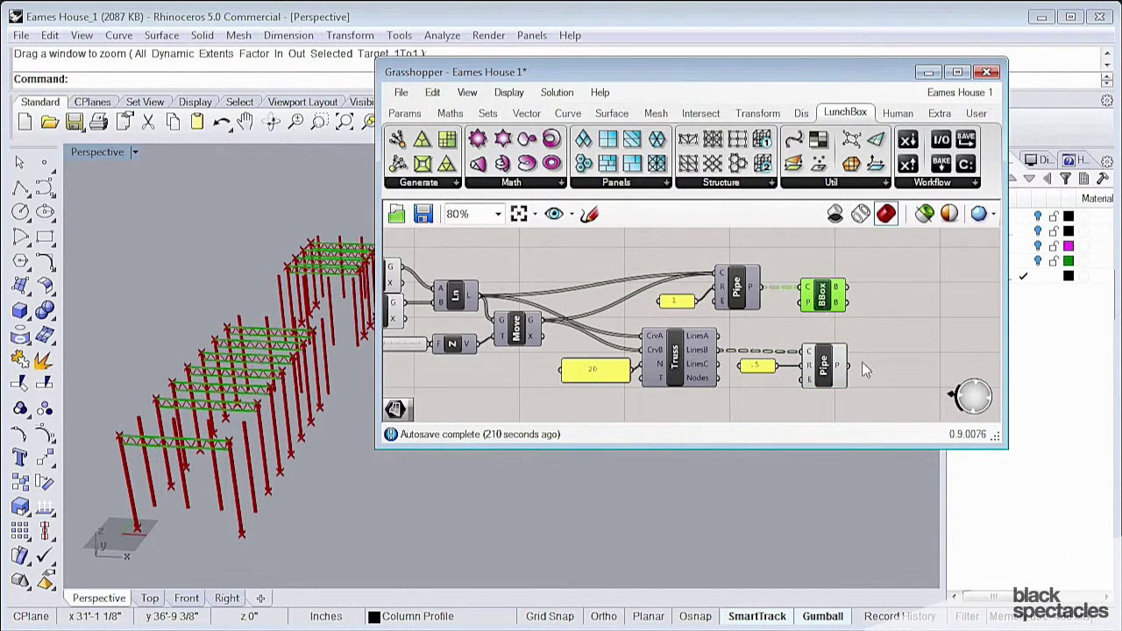
Step: Turn off the preview of the two Cull Index components and the two Move components feeding the Line
scroll(823, 299, "down", 3)
left_click_drag(741, 343, 594, 264)
left_click(650, 264)
scroll(650, 260, "up", 2)
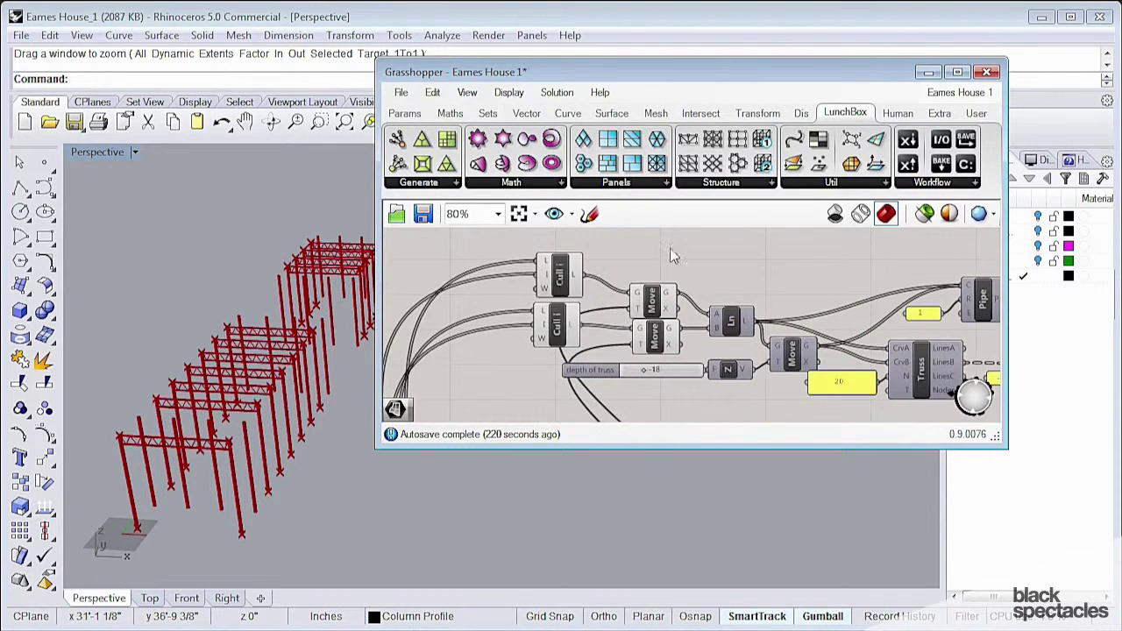
left_click_drag(668, 249, 538, 344)
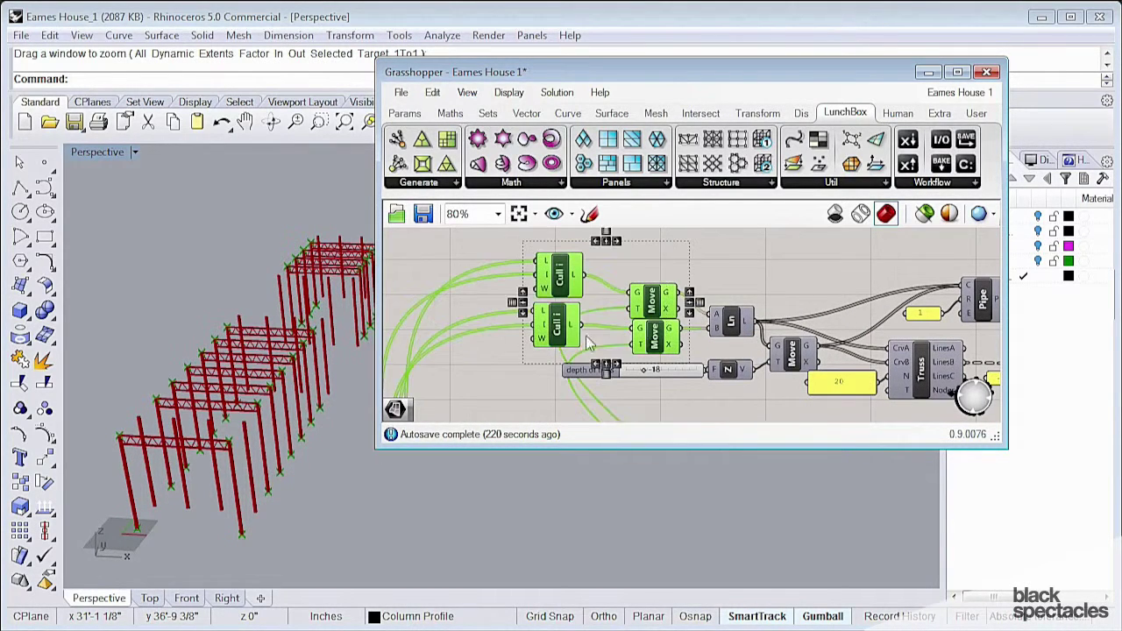
left_click(748, 272)
Step: Examine the trusses and columns without point markers in the Perspective view, and return to the Pipe and Bounding Box components
right_click_drag(198, 474, 190, 465)
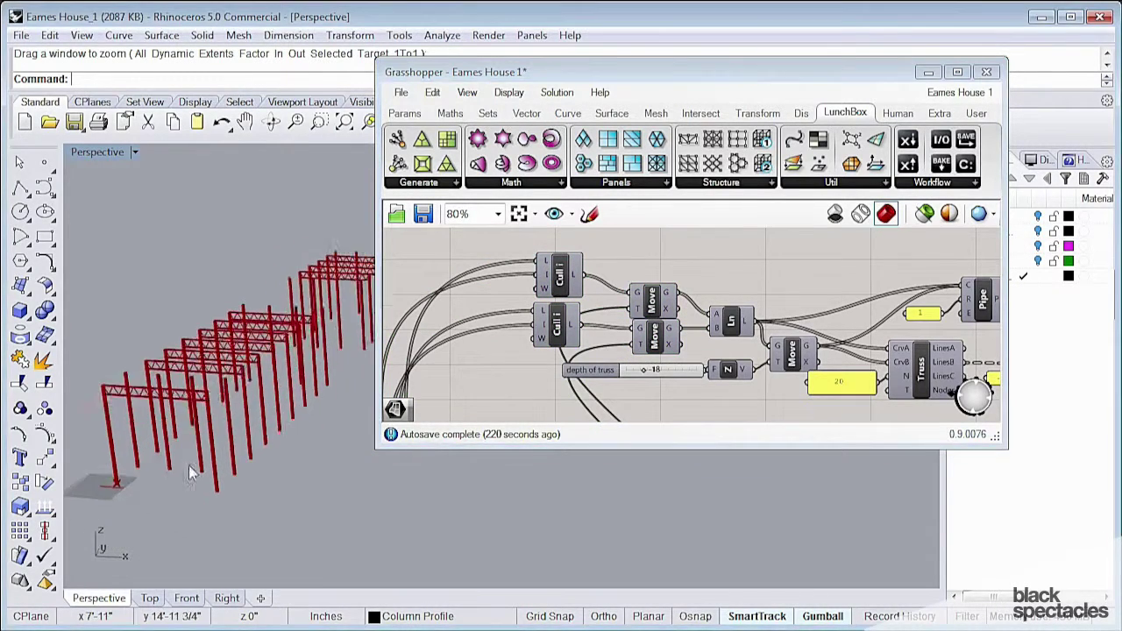
scroll(180, 438, "up", 6)
right_click_drag(241, 378, 262, 394, "shift")
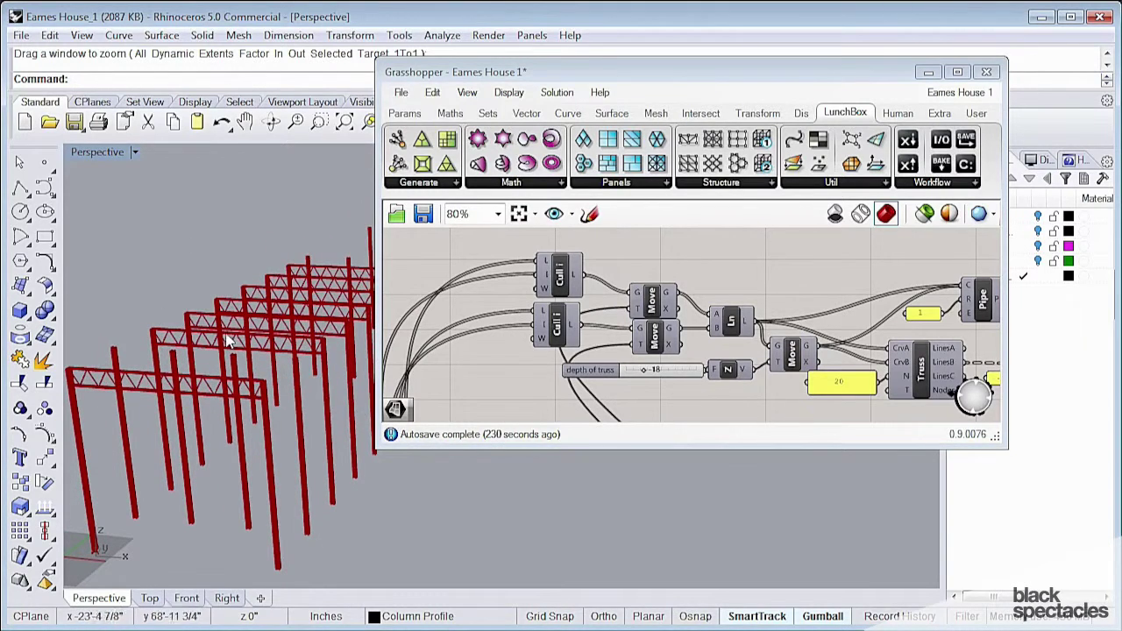
scroll(565, 283, "down", 3)
right_click_drag(794, 332, 697, 329)
scroll(691, 341, "up", 2)
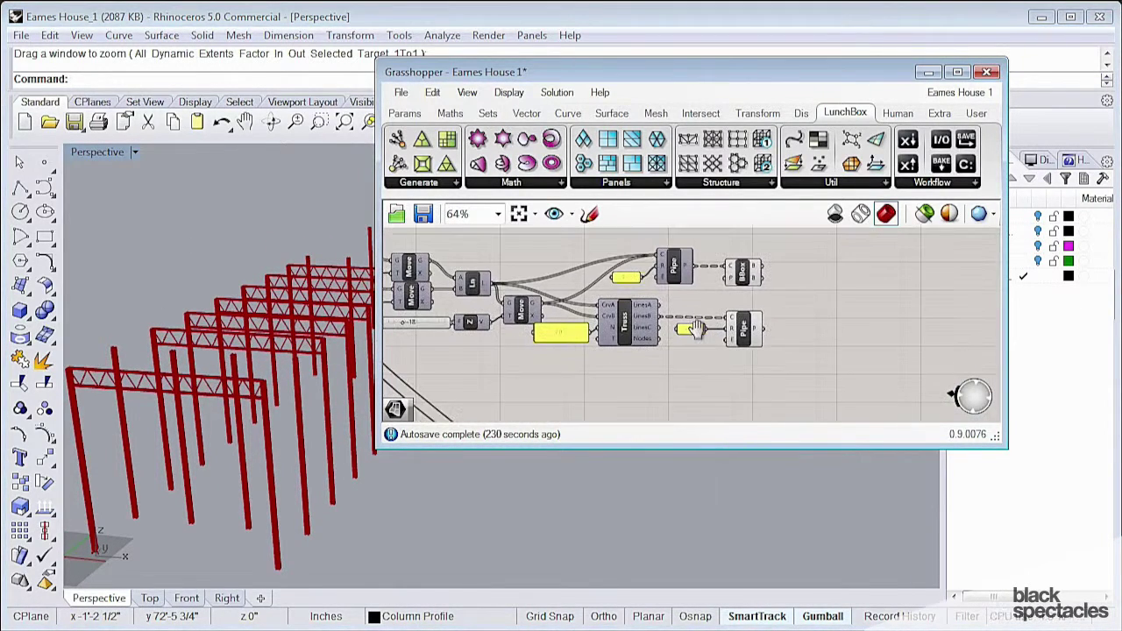
Step: Group all the truss components, from the two Cull Index components through to the Bounding Box and lower Pipe
scroll(692, 331, "down", 2)
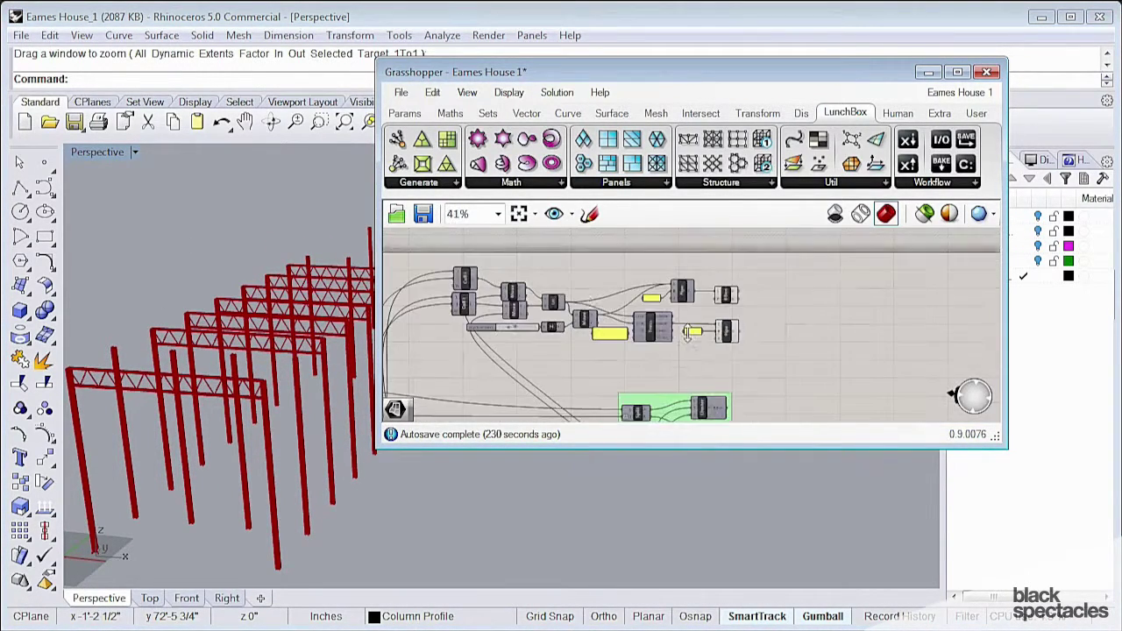
left_click_drag(424, 248, 762, 355)
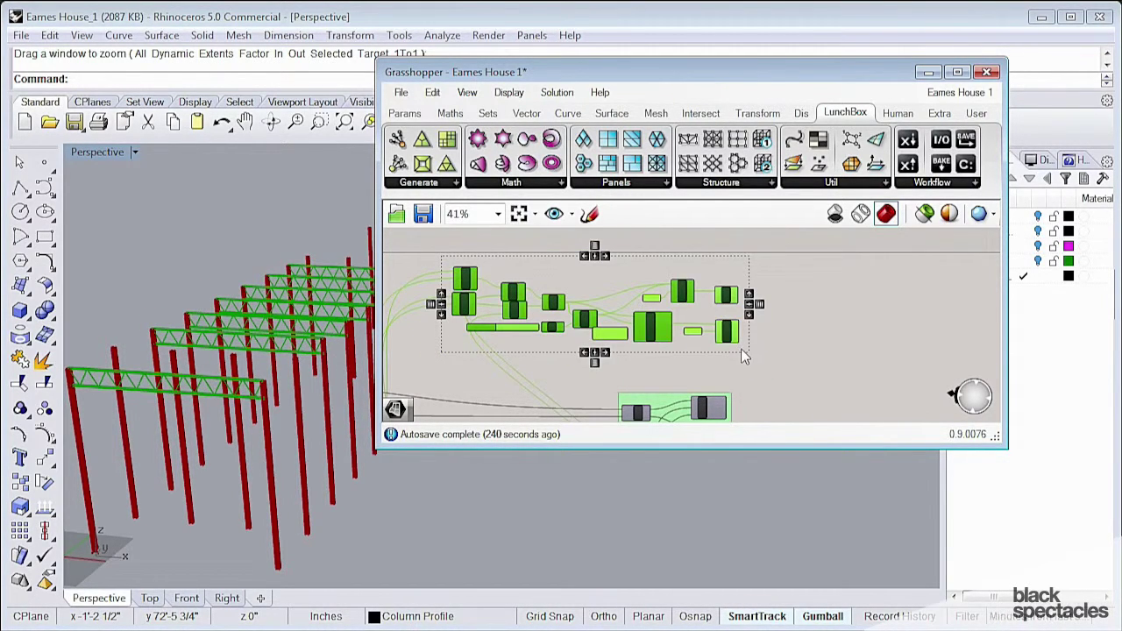
key("ctrl+g")
left_click(809, 347)
Step: Name the new group of truss components "Truss Creation"
scroll(594, 276, "up", 1)
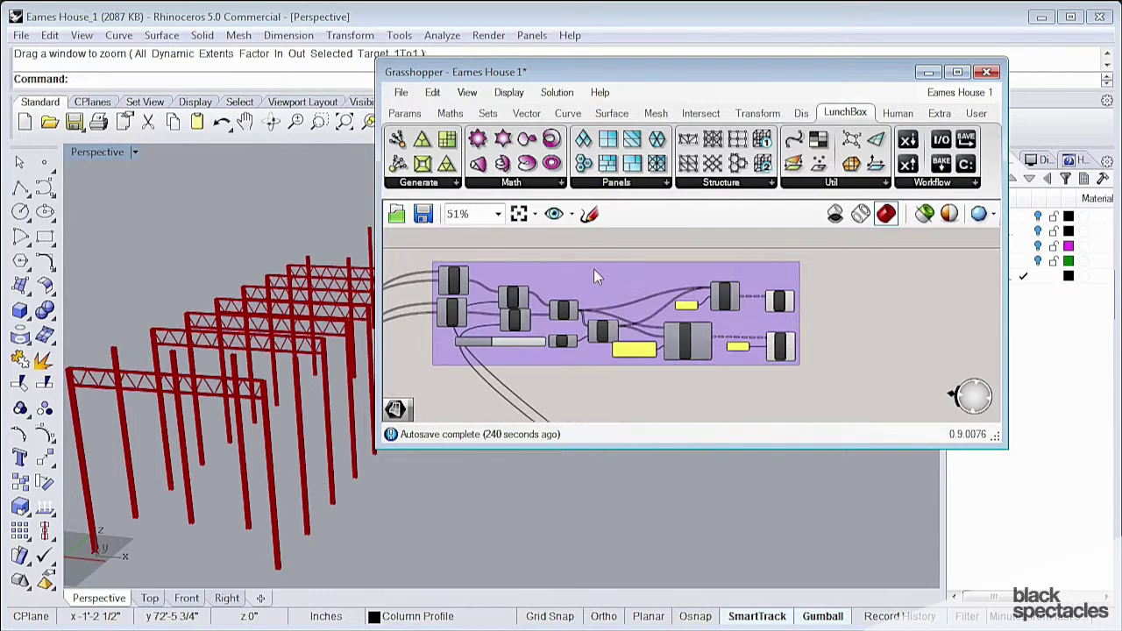
right_click(594, 272)
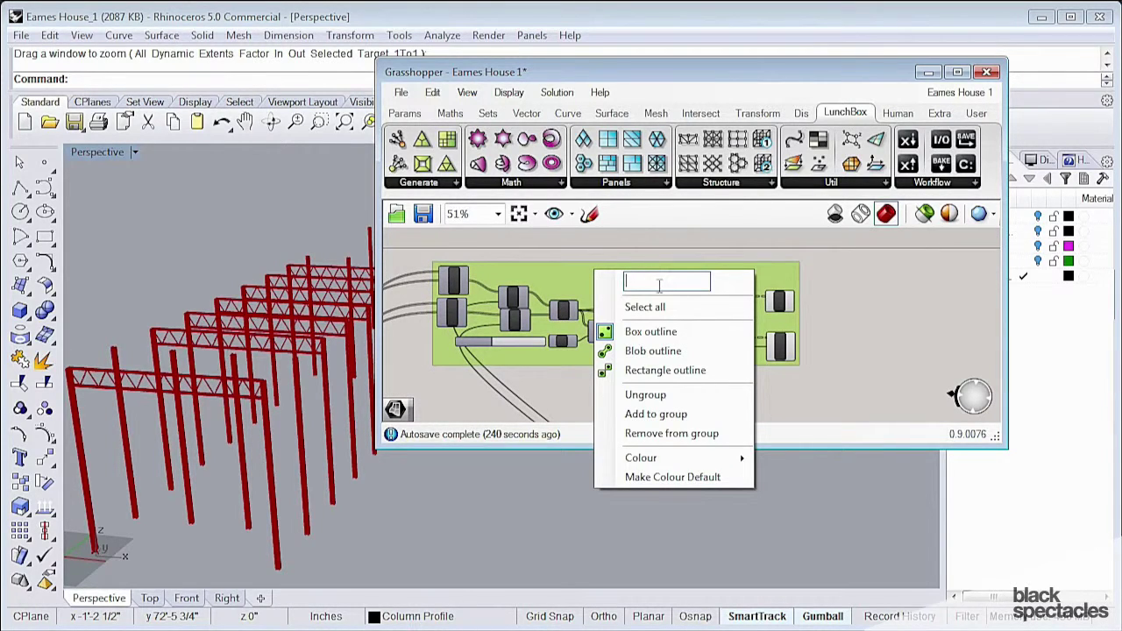
type("Truss Cr")
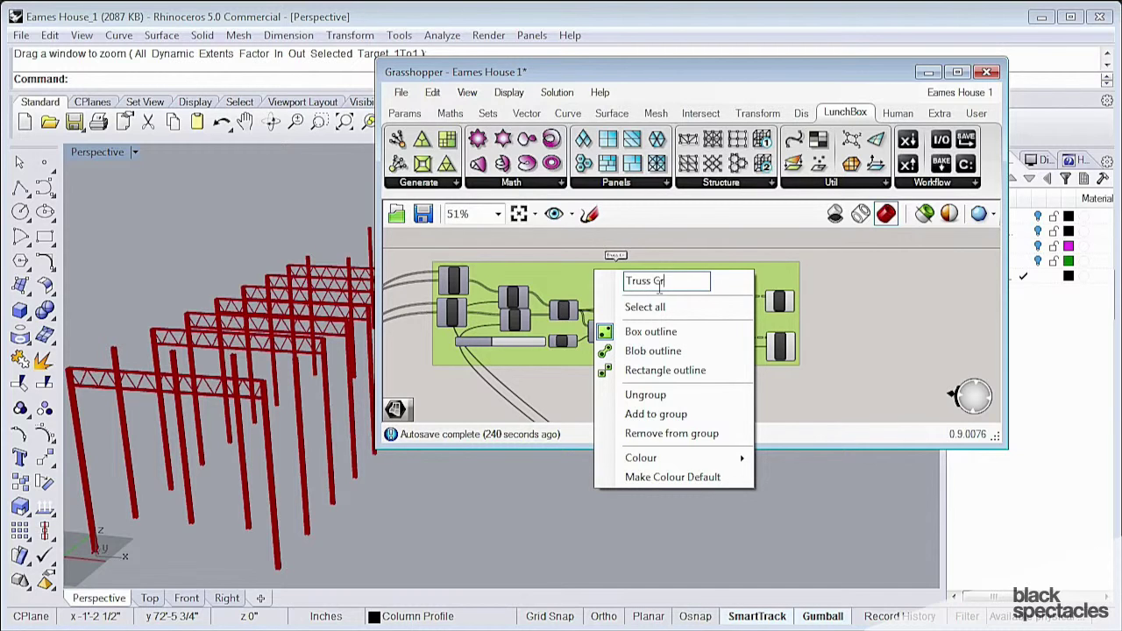
type("eation")
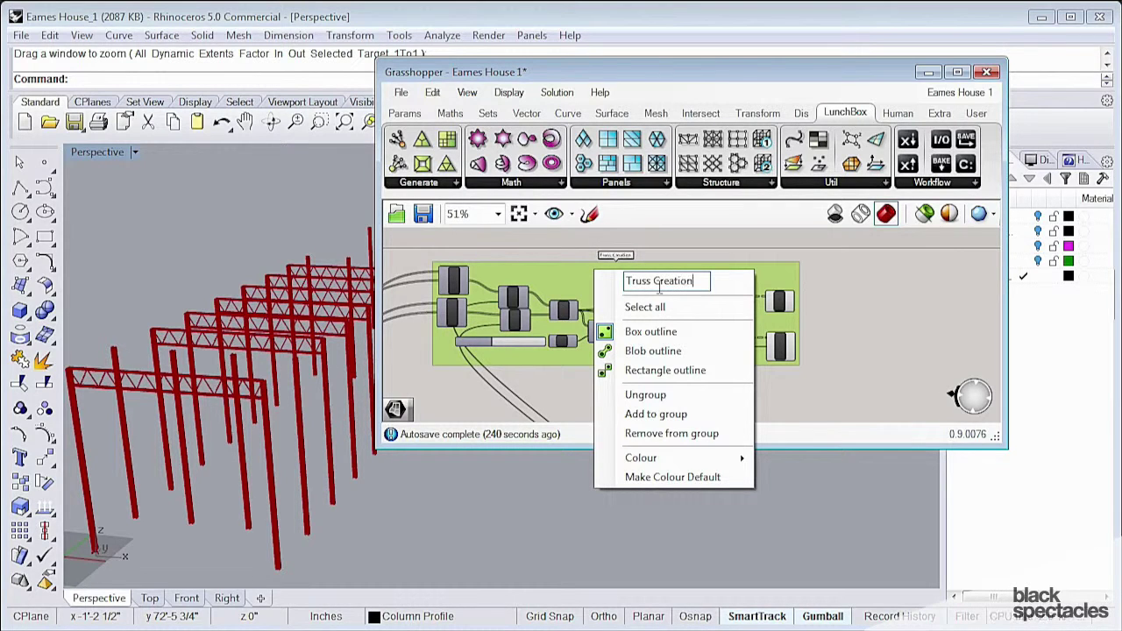
left_click(877, 342)
scroll(684, 327, "up", 1)
Step: Change the Truss Creation group's colour from the default purple to a light red
left_click(614, 265)
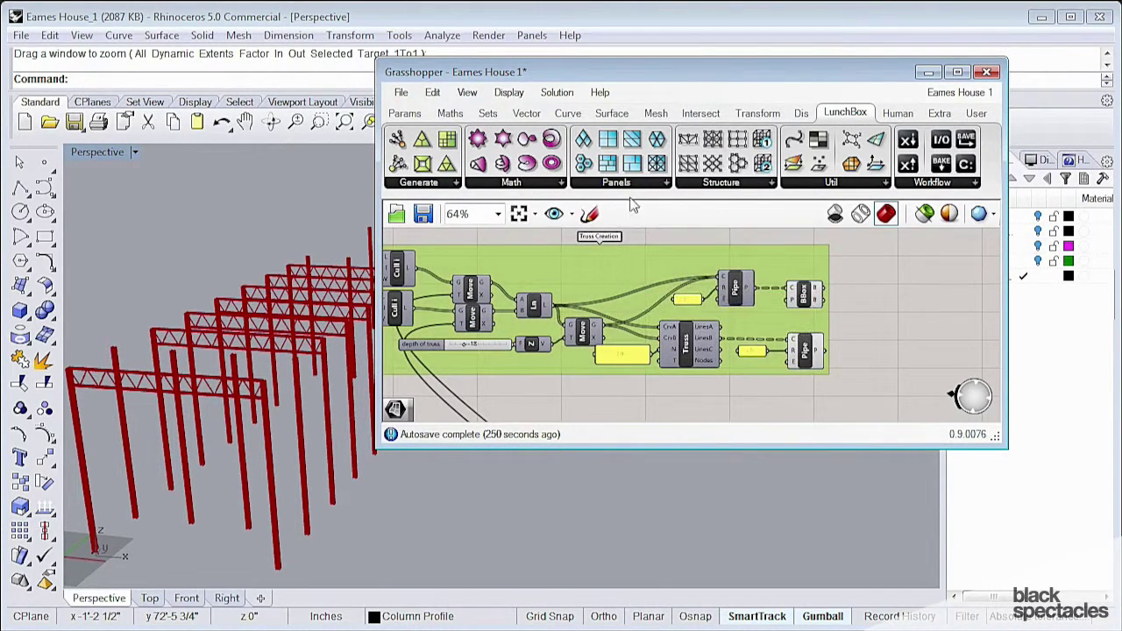
left_click_drag(619, 70, 567, 57)
right_click(586, 248)
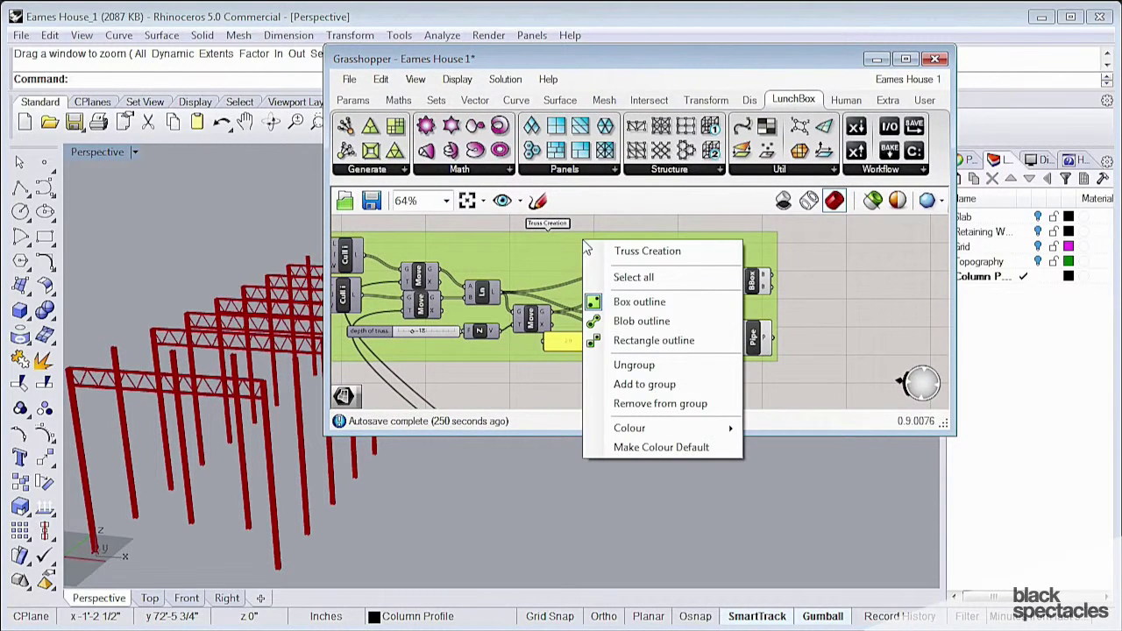
mouse_move(727, 435)
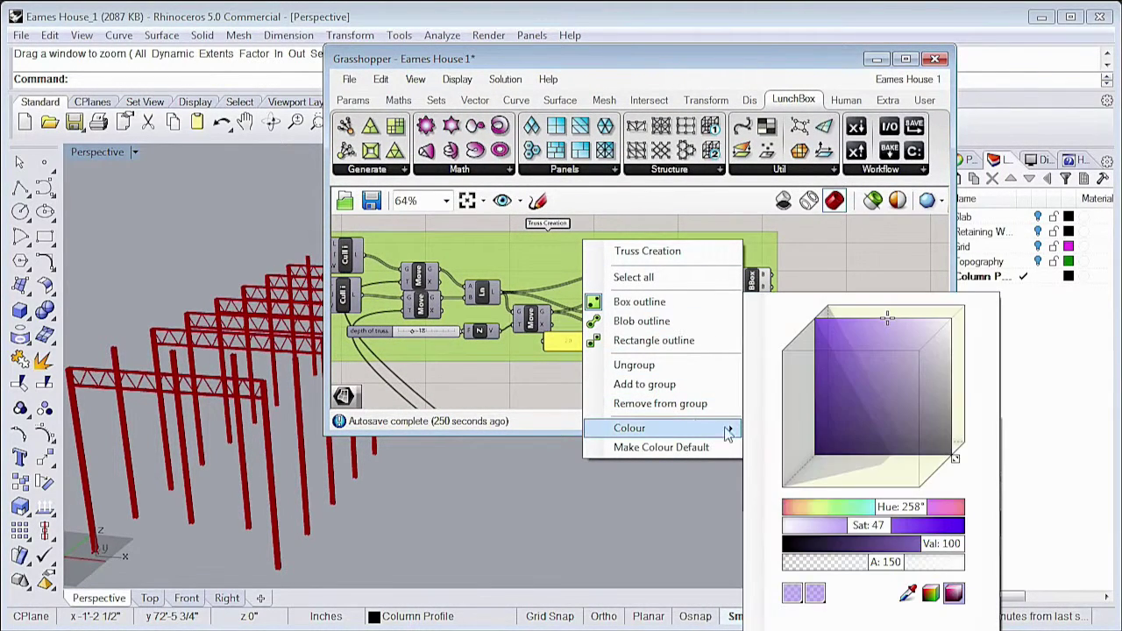
left_click_drag(883, 517, 917, 445)
left_click(808, 294)
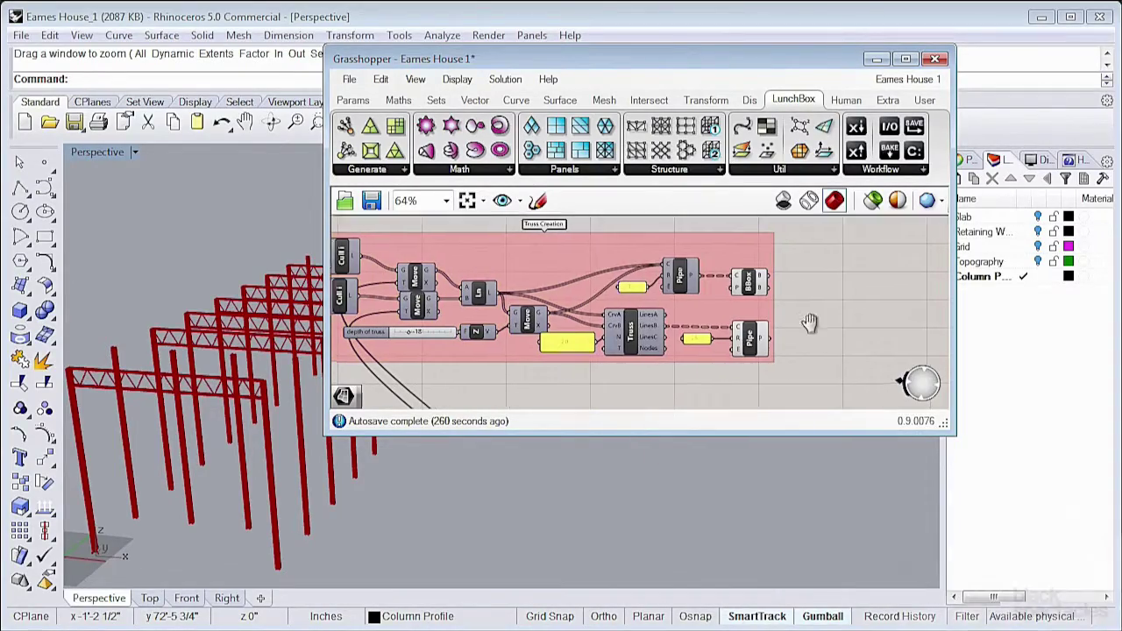